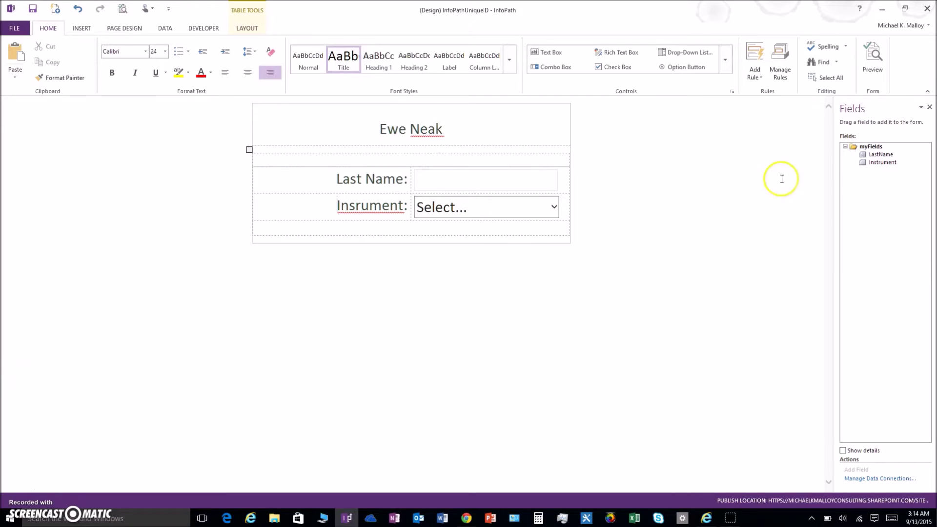
Insert a text box in the empty bottom row, rename its field3 to HiddenFileName, then delete the control.
{"action": "left_click", "coordinate": [857, 175]}
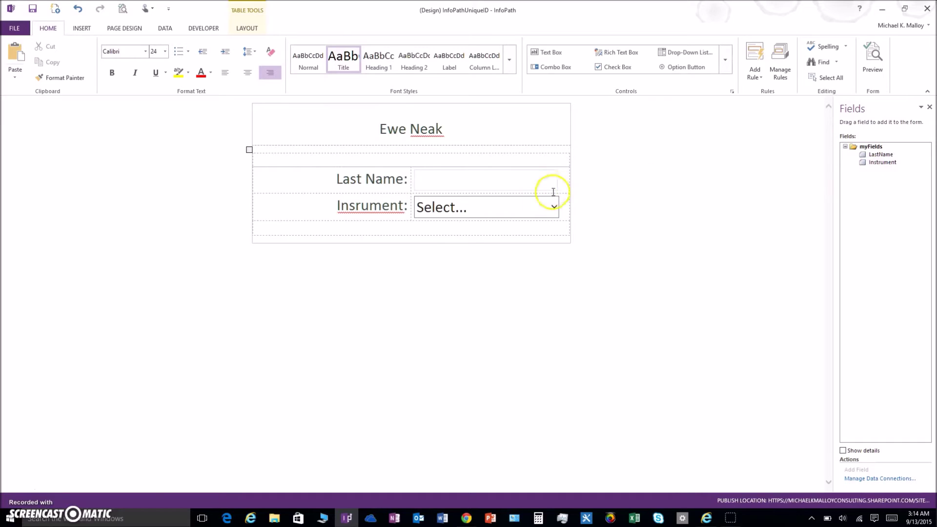
{"action": "left_click", "coordinate": [452, 228]}
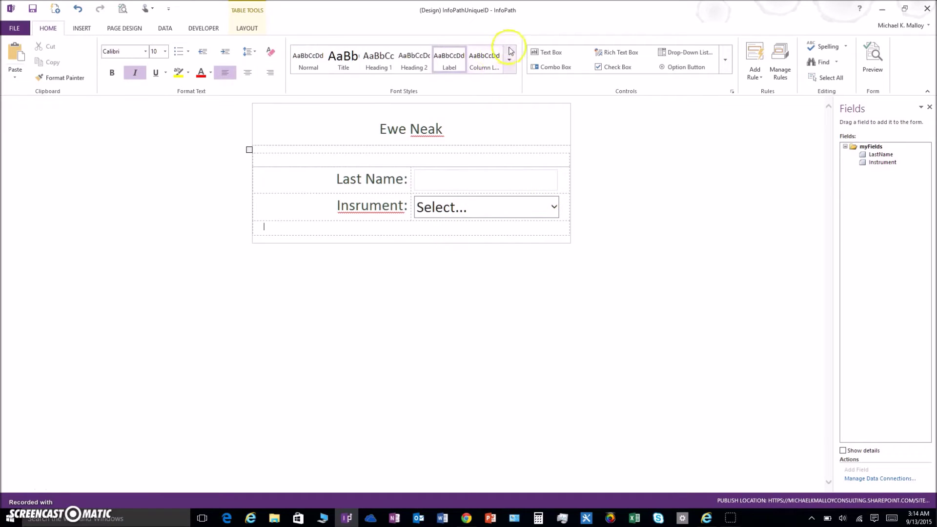
{"action": "left_click", "coordinate": [548, 51]}
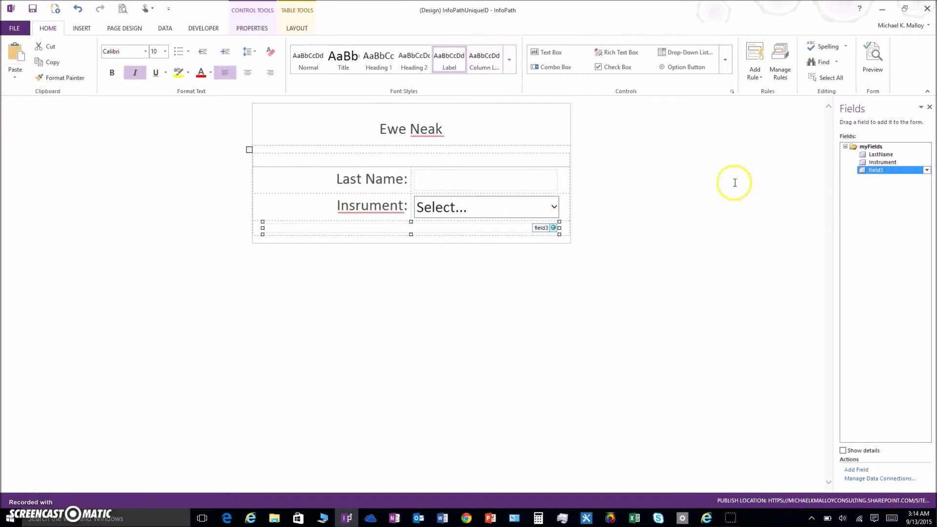
{"action": "double_click", "coordinate": [871, 171]}
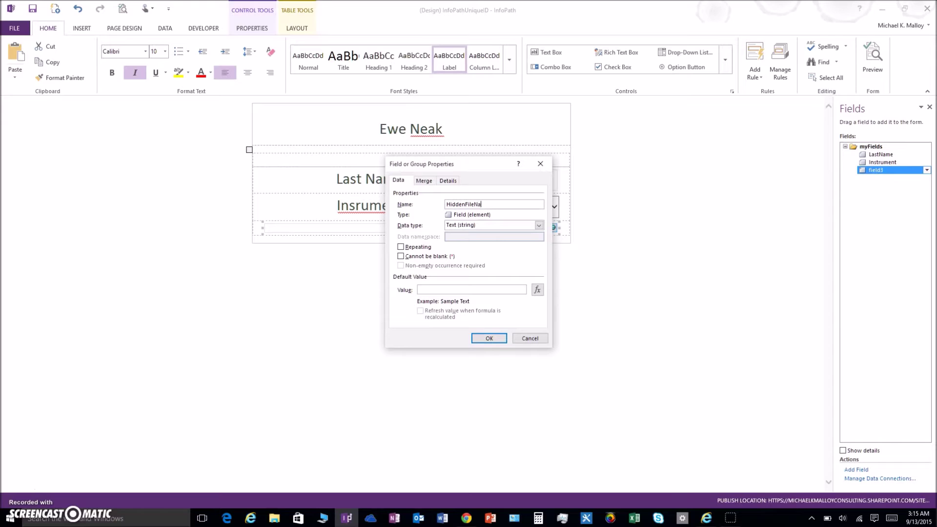
{"action": "key", "text": "Return"}
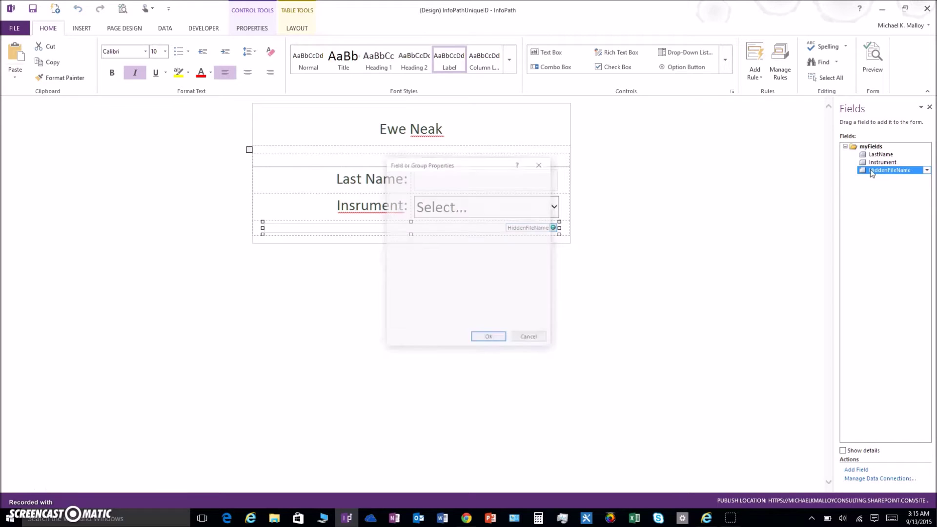
{"action": "left_click", "coordinate": [491, 228]}
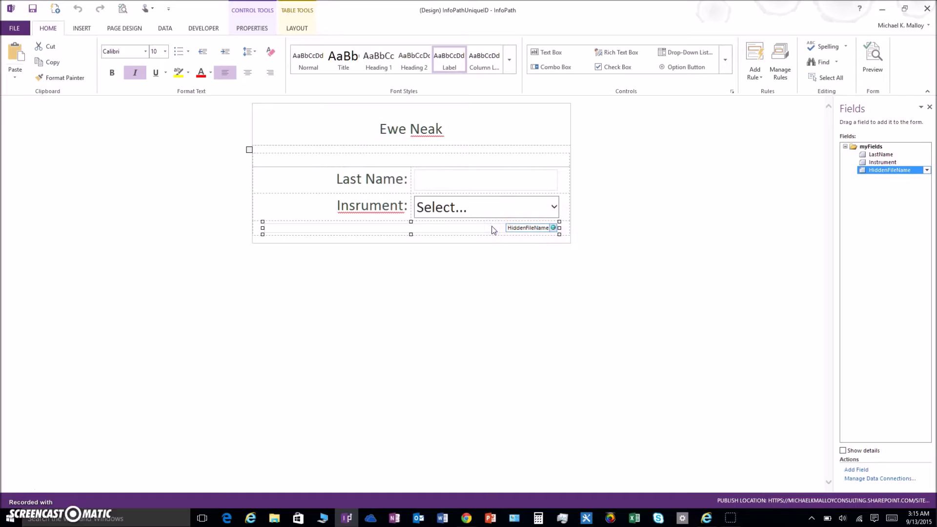
{"action": "key", "text": "Delete"}
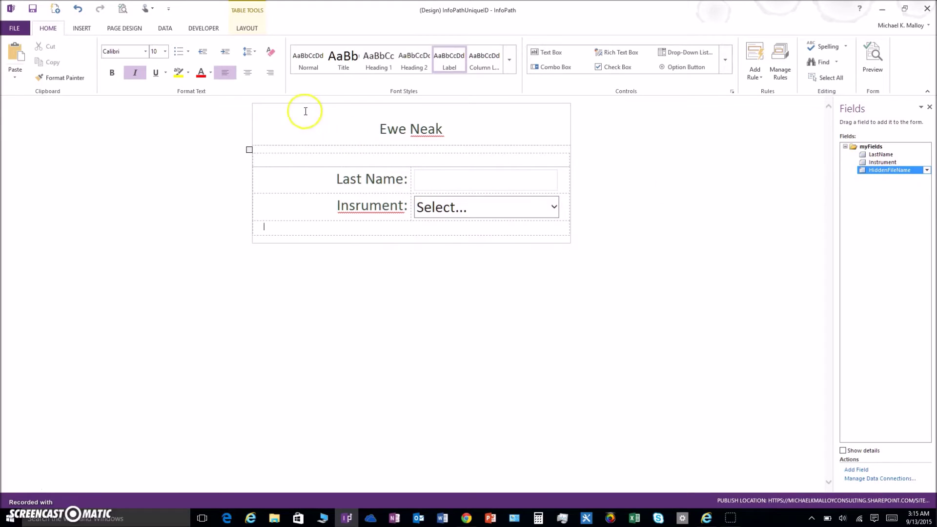
Open the form's Data Connections list and start adding a new connection.
{"action": "left_click", "coordinate": [163, 30]}
{"action": "left_click", "coordinate": [264, 79]}
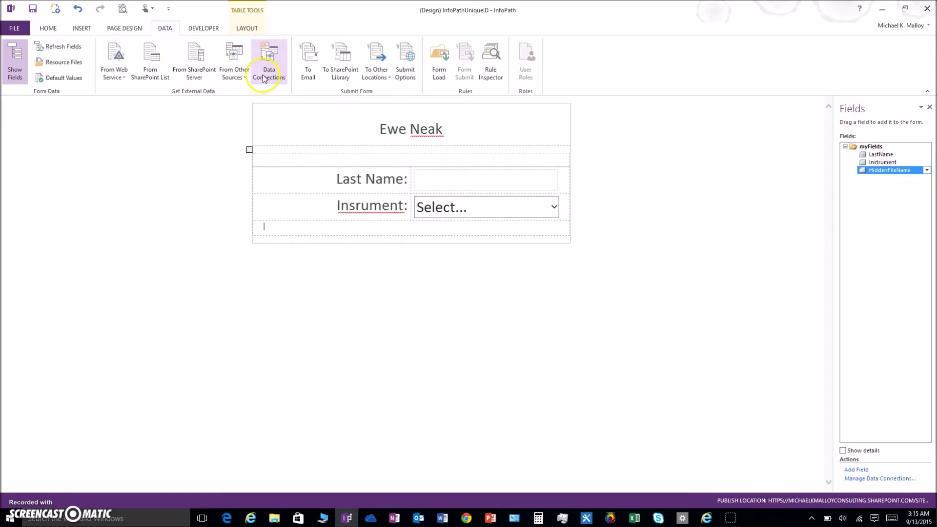
{"action": "left_click", "coordinate": [268, 74]}
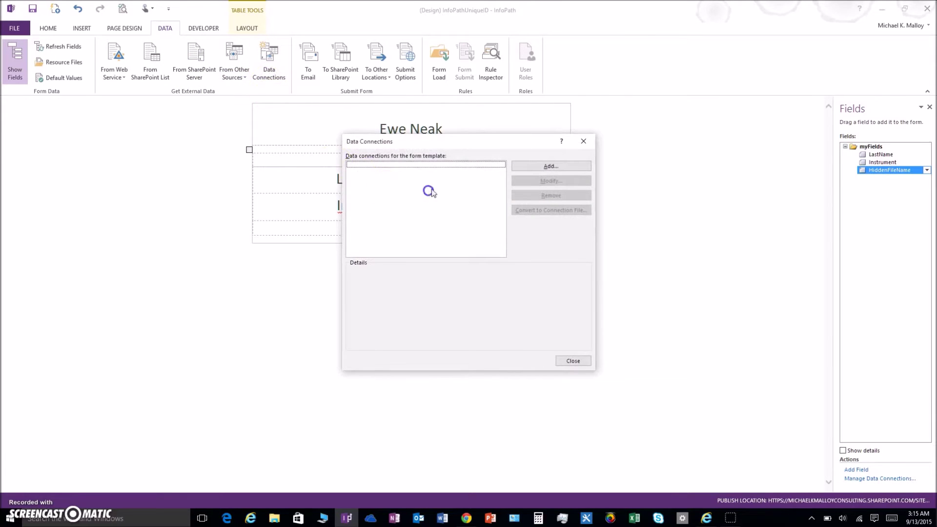
{"action": "left_click", "coordinate": [539, 166]}
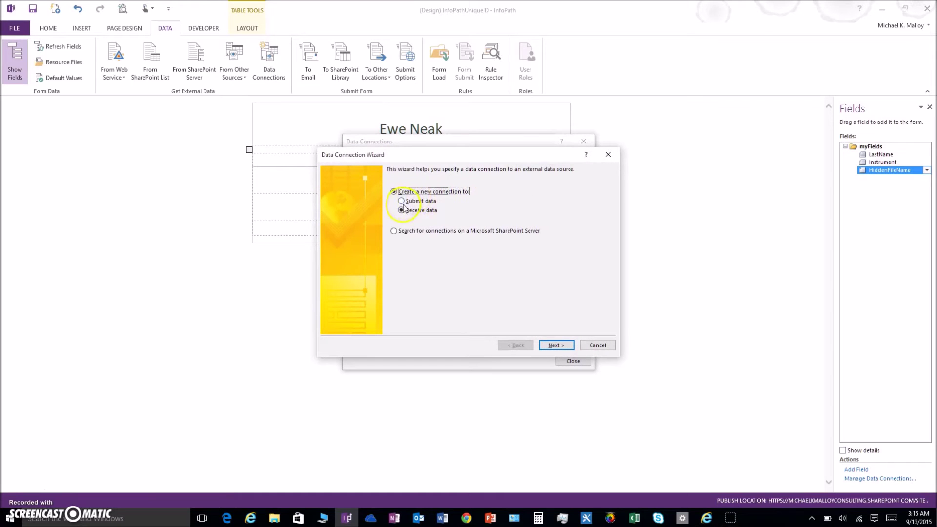
Choose to submit data to a SharePoint document library and reach the library address field.
{"action": "left_click", "coordinate": [402, 201]}
{"action": "left_click", "coordinate": [559, 344]}
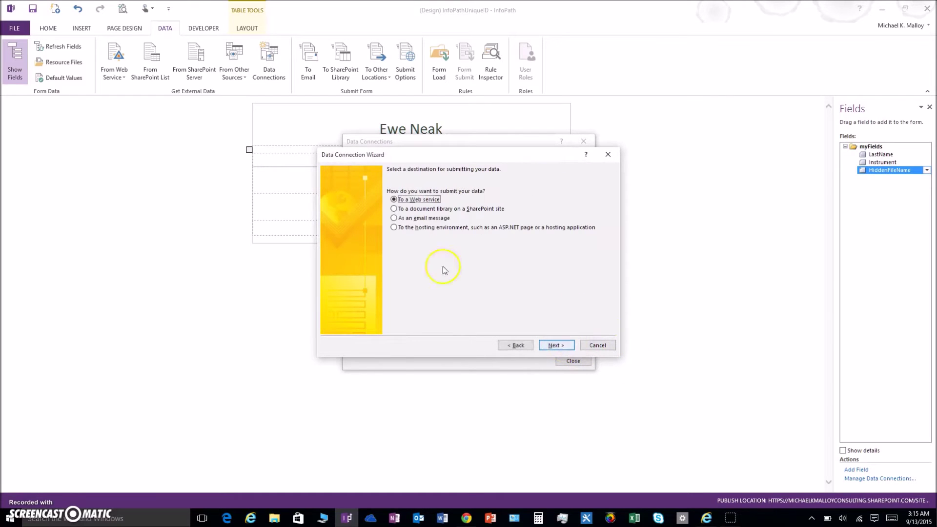
{"action": "left_click", "coordinate": [393, 209]}
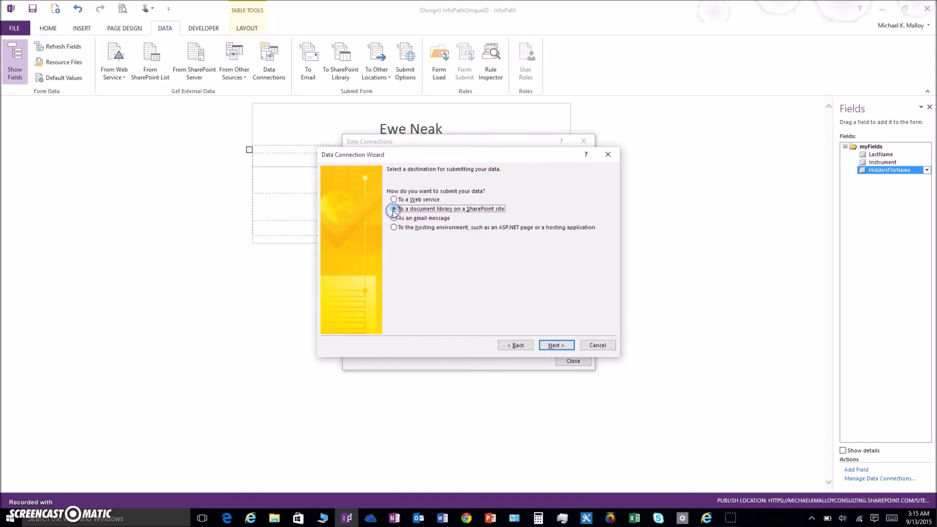
{"action": "left_click", "coordinate": [549, 344]}
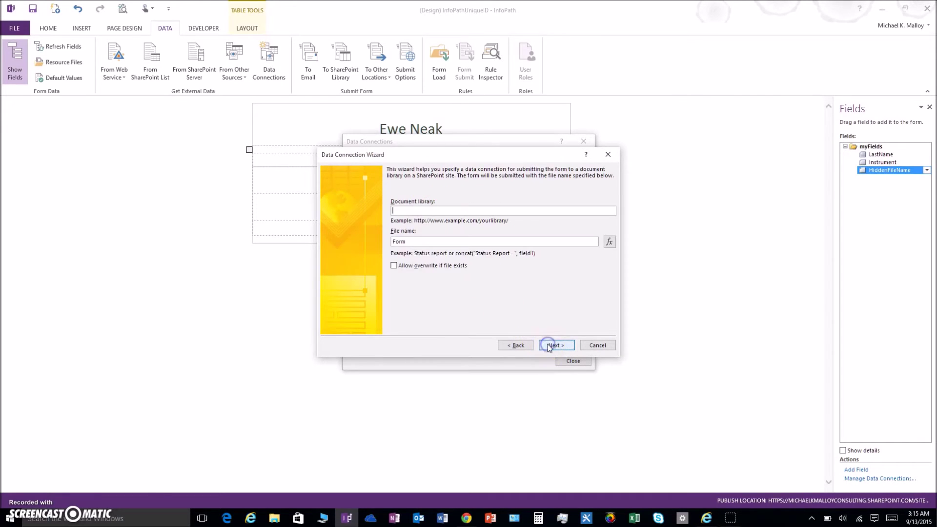
{"action": "left_click", "coordinate": [400, 209]}
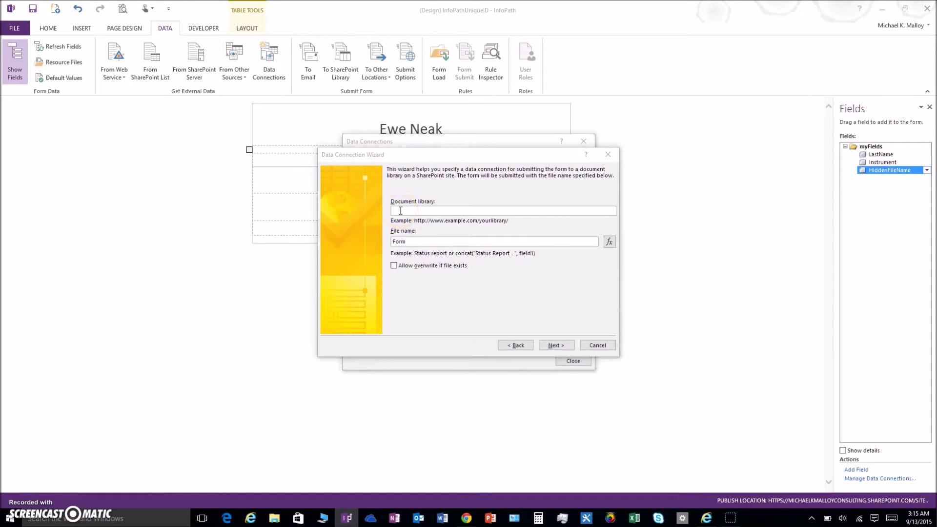
{"action": "key", "text": "alt+Tab"}
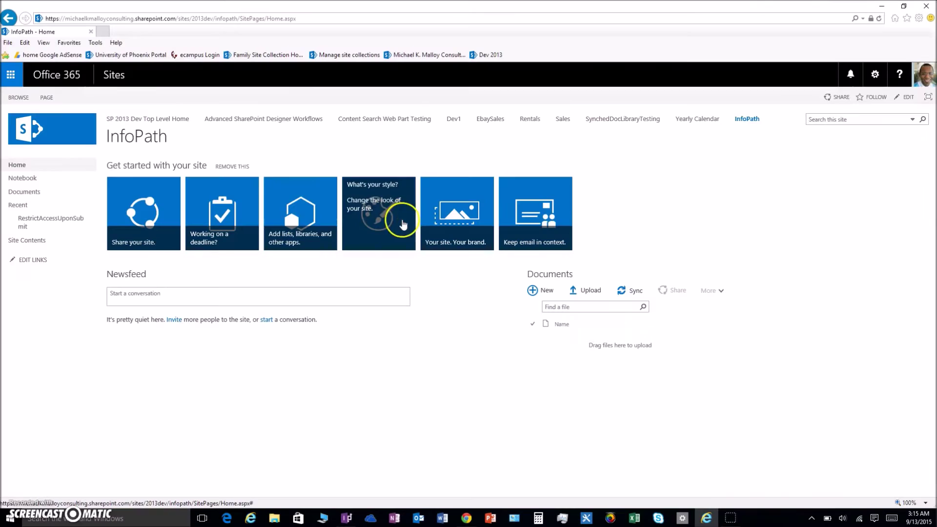
Open the EweNeak library from Site Contents and copy its web address up to 'EweNeak'.
{"action": "left_click", "coordinate": [38, 241]}
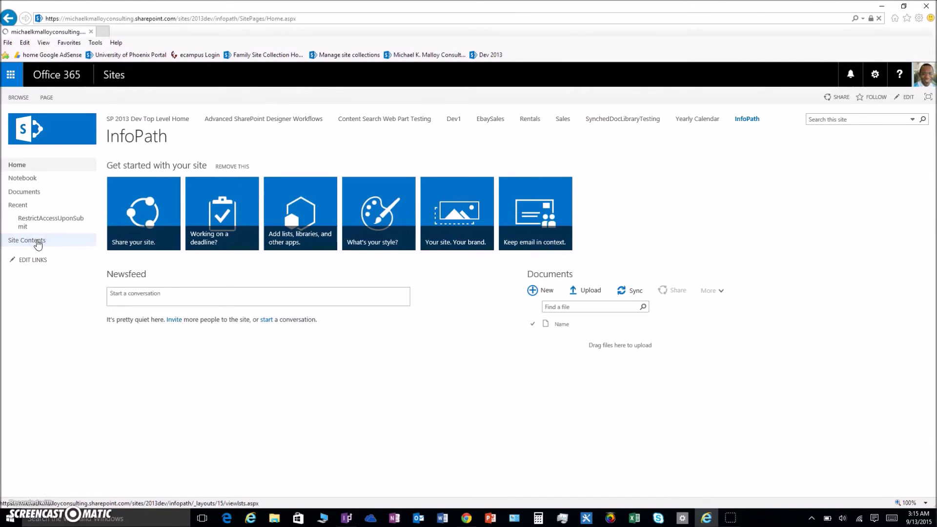
{"action": "left_click", "coordinate": [428, 211]}
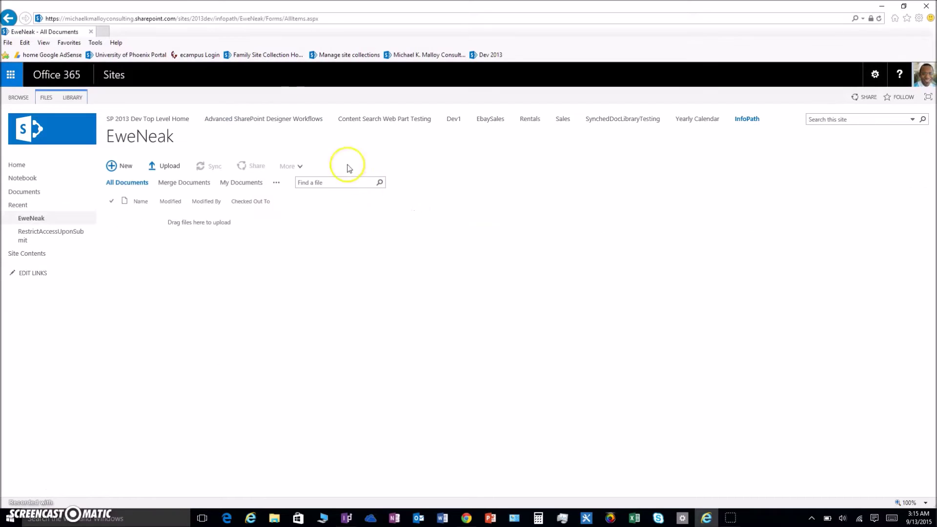
{"action": "left_click", "coordinate": [217, 20]}
{"action": "left_click", "coordinate": [255, 19]}
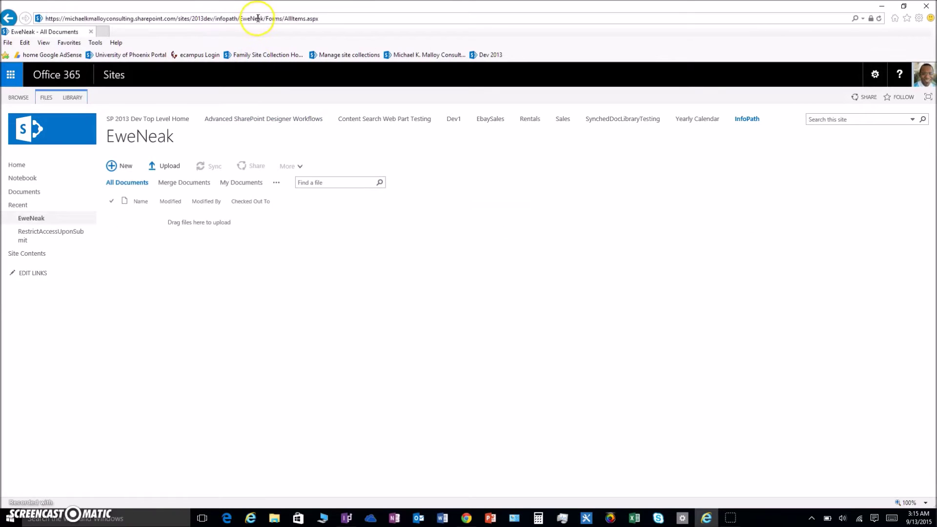
{"action": "left_click_drag", "start_coordinate": [264, 18], "coordinate": [47, 5]}
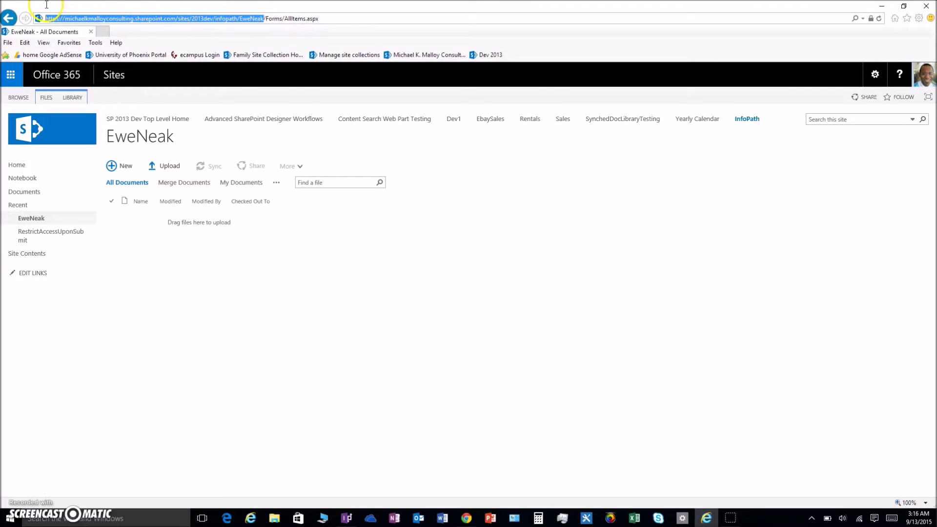
{"action": "right_click", "coordinate": [98, 17]}
{"action": "left_click", "coordinate": [55, 49]}
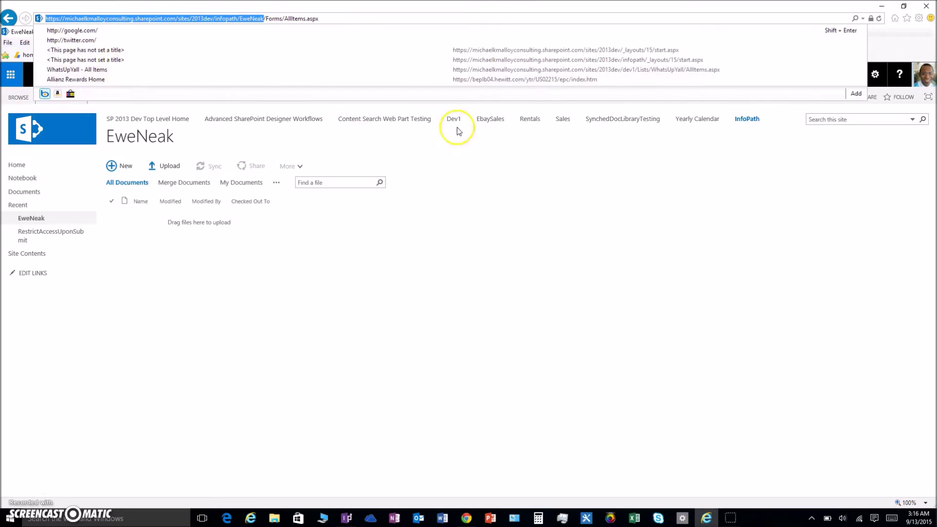
{"action": "key", "text": "Escape"}
{"action": "key", "text": "alt+Tab"}
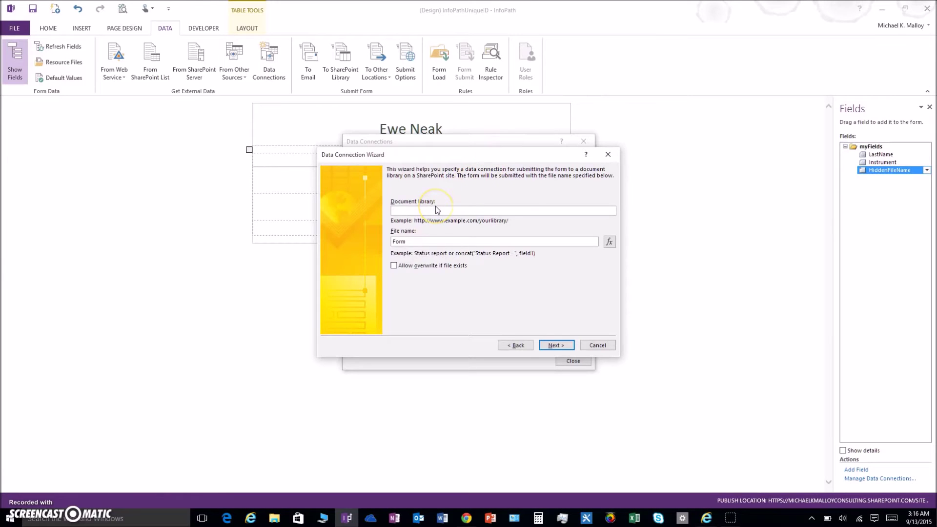
Paste the EweNeak library address and set the file name formula to the HiddenFileName field.
{"action": "key", "text": "ctrl+v"}
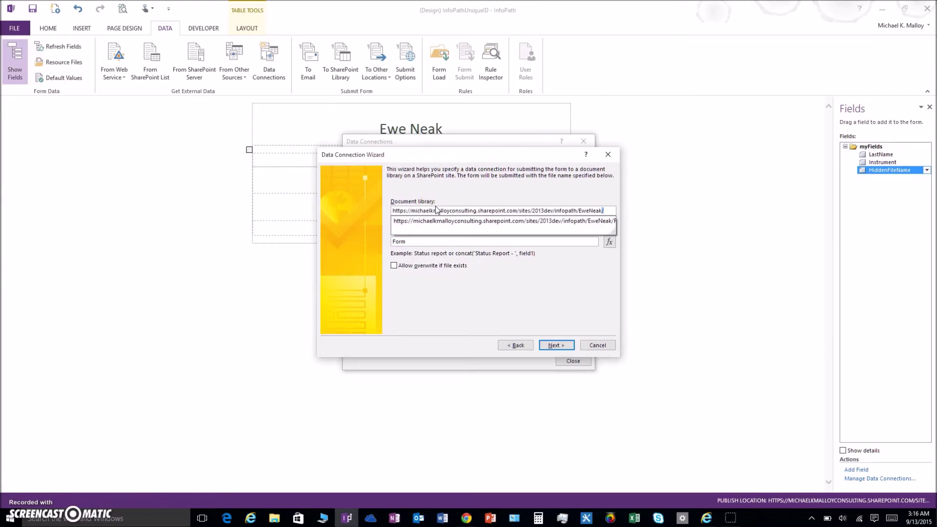
{"action": "key", "text": "Tab"}
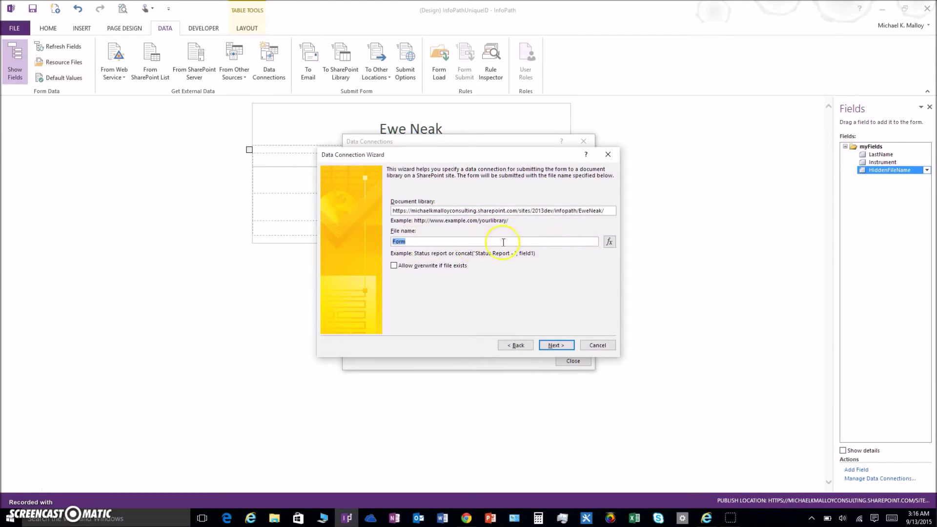
{"action": "left_click", "coordinate": [609, 241]}
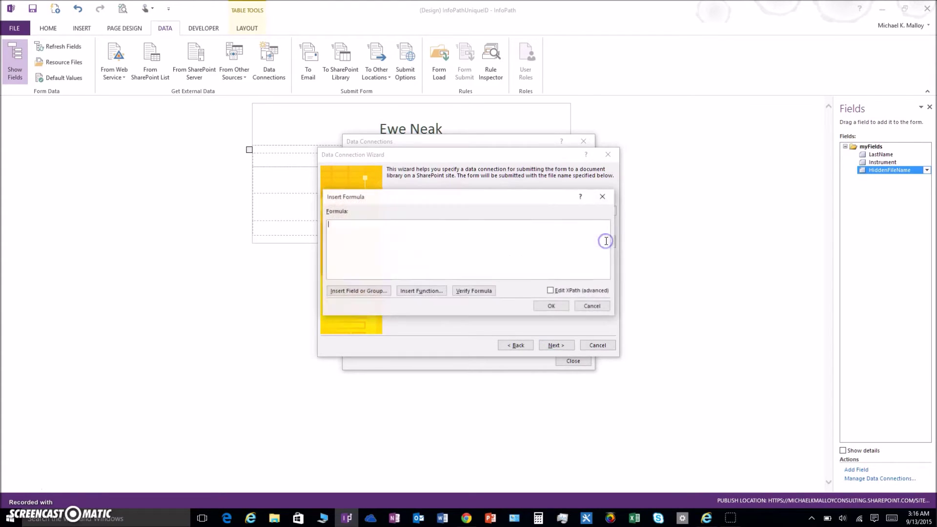
{"action": "left_click", "coordinate": [354, 292]}
{"action": "double_click", "coordinate": [439, 220]}
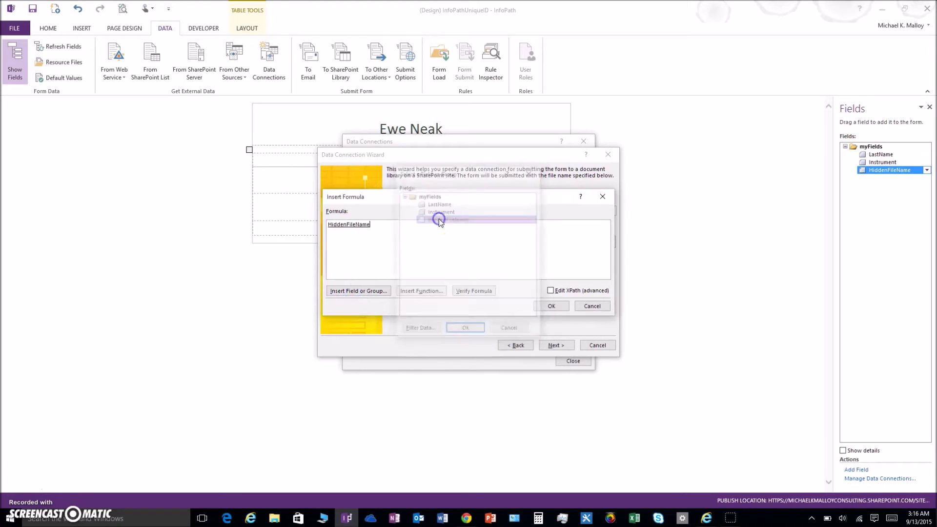
{"action": "left_click", "coordinate": [549, 306]}
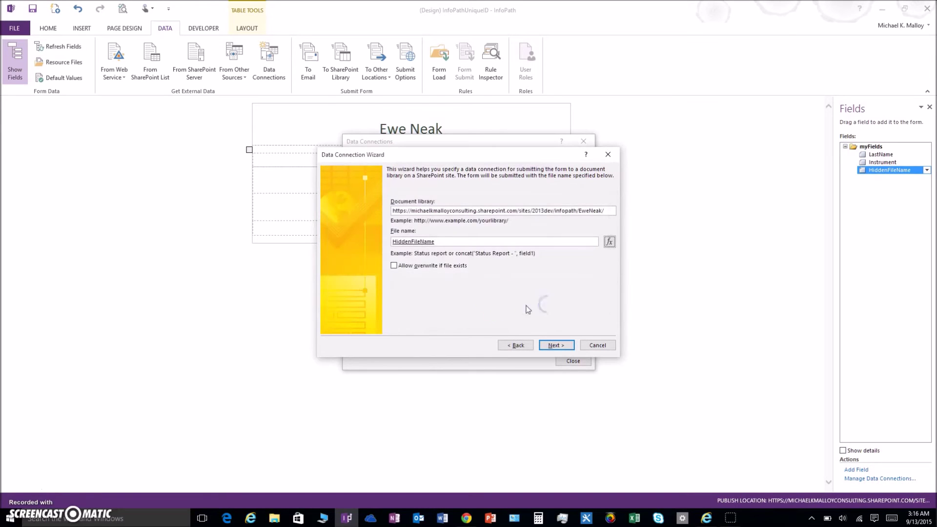
Allow overwriting existing files and finish the SharePoint Library Submit connection.
{"action": "left_click", "coordinate": [393, 265]}
{"action": "left_click", "coordinate": [547, 343]}
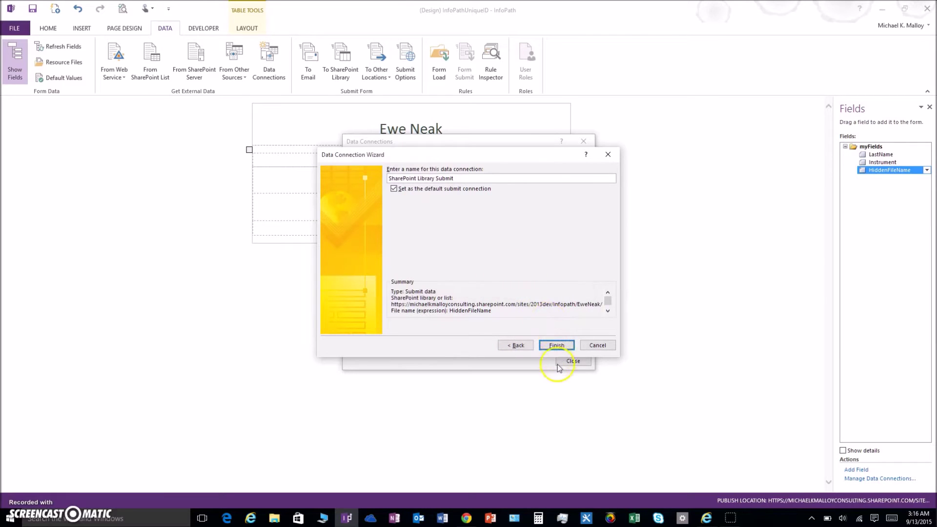
{"action": "left_click", "coordinate": [551, 345]}
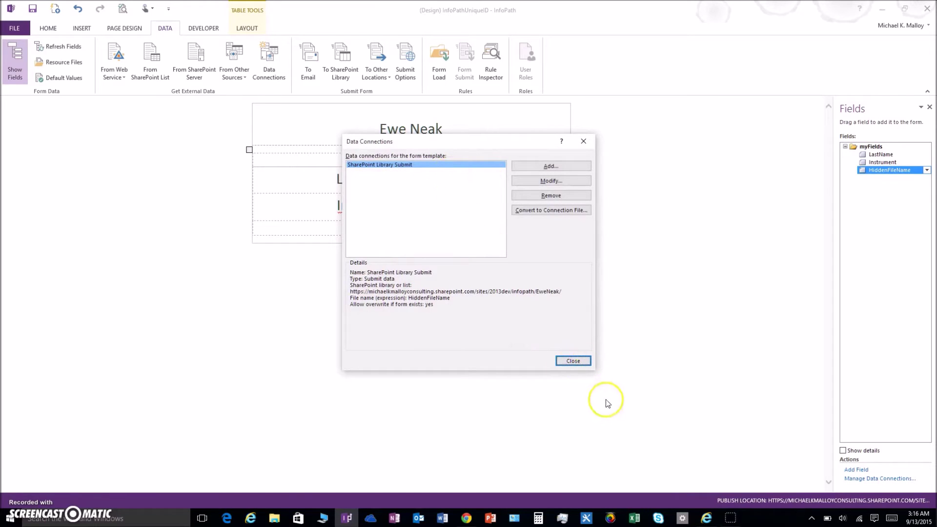
{"action": "left_click", "coordinate": [564, 360]}
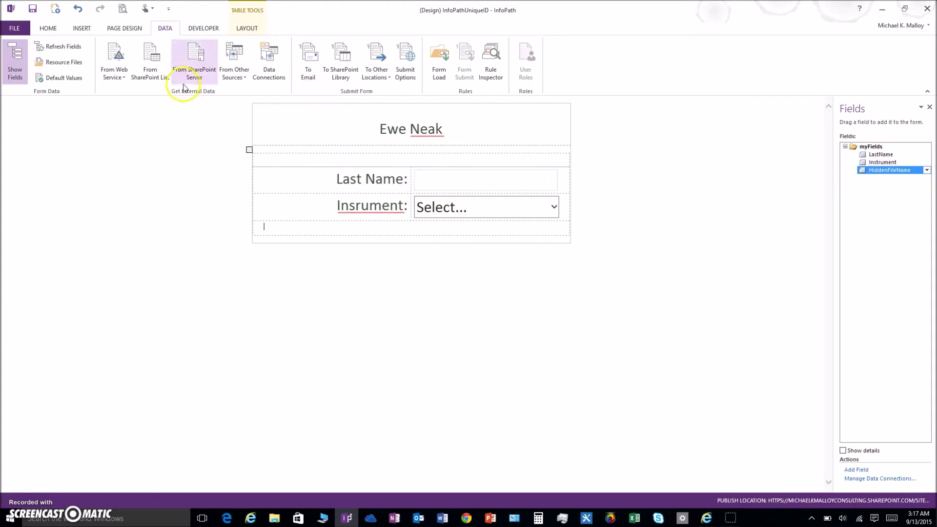
Insert a Button from the Controls gallery, center it, and enlarge it to 45 px high by 159 px wide.
{"action": "left_click", "coordinate": [48, 28]}
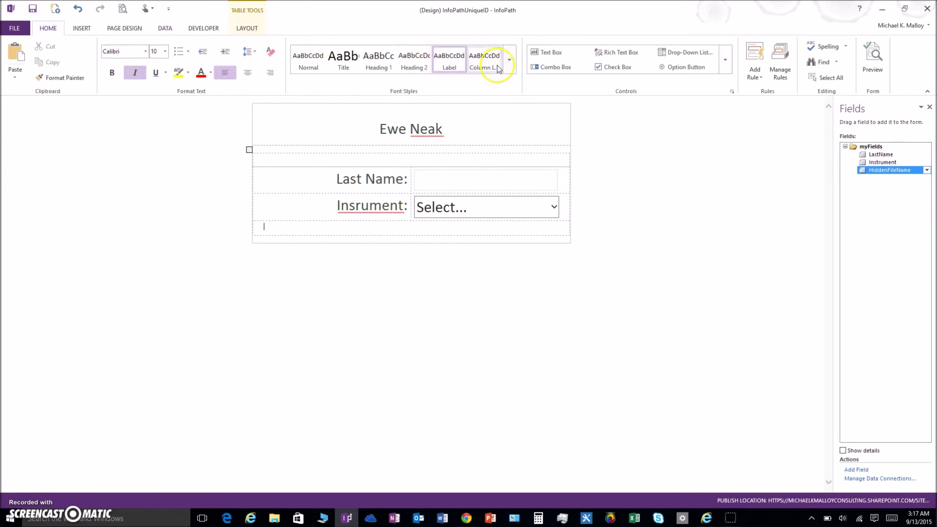
{"action": "left_click", "coordinate": [724, 60]}
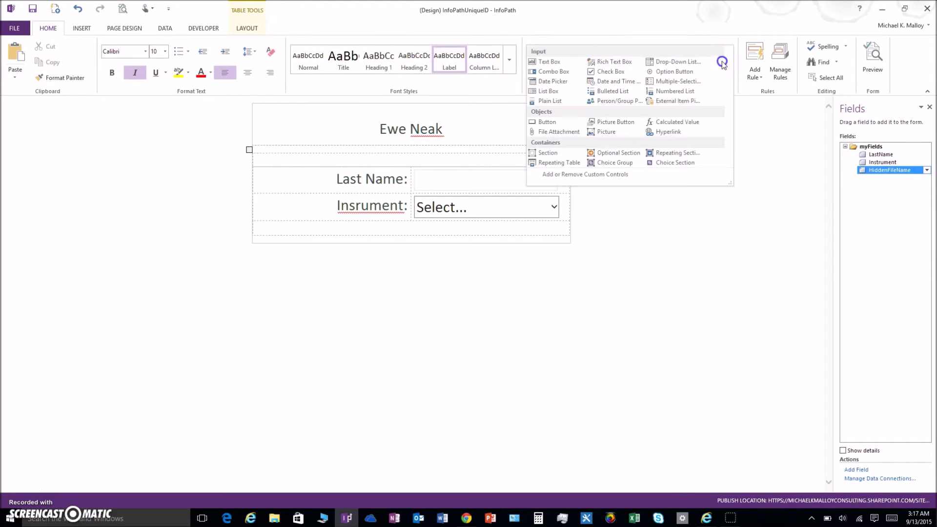
{"action": "left_click", "coordinate": [545, 123]}
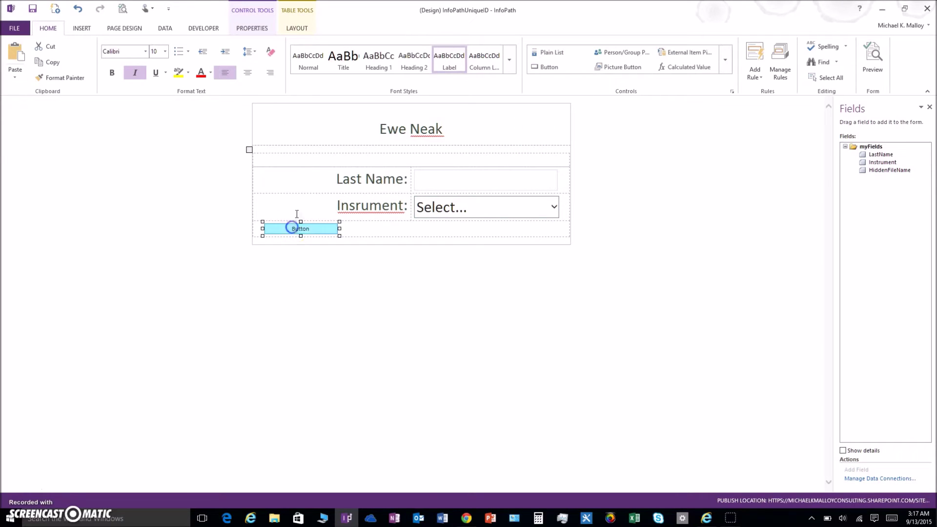
{"action": "left_click", "coordinate": [248, 72]}
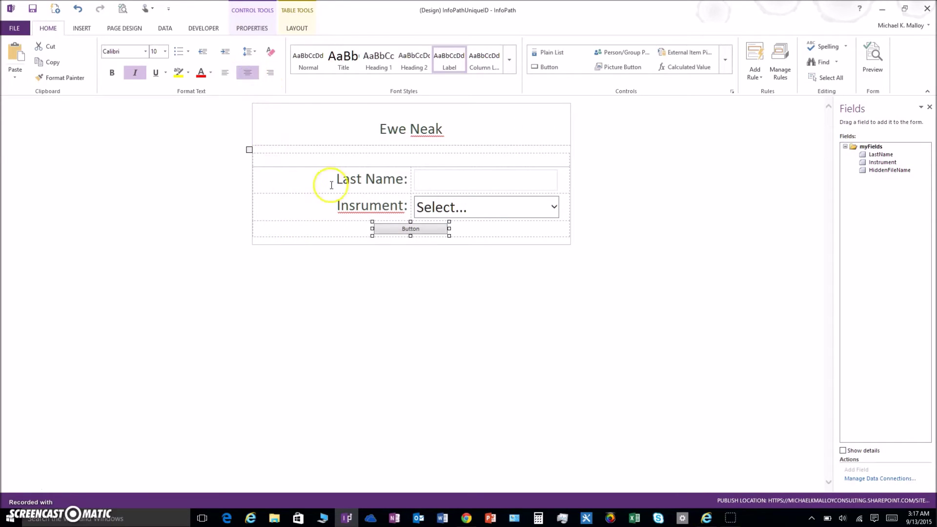
{"action": "left_click", "coordinate": [448, 234]}
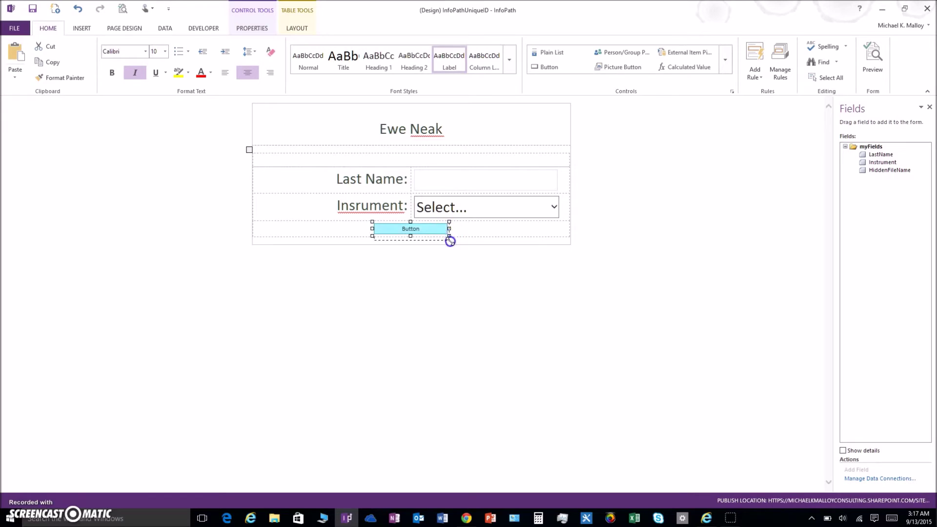
{"action": "left_click_drag", "start_coordinate": [452, 246], "coordinate": [451, 246]}
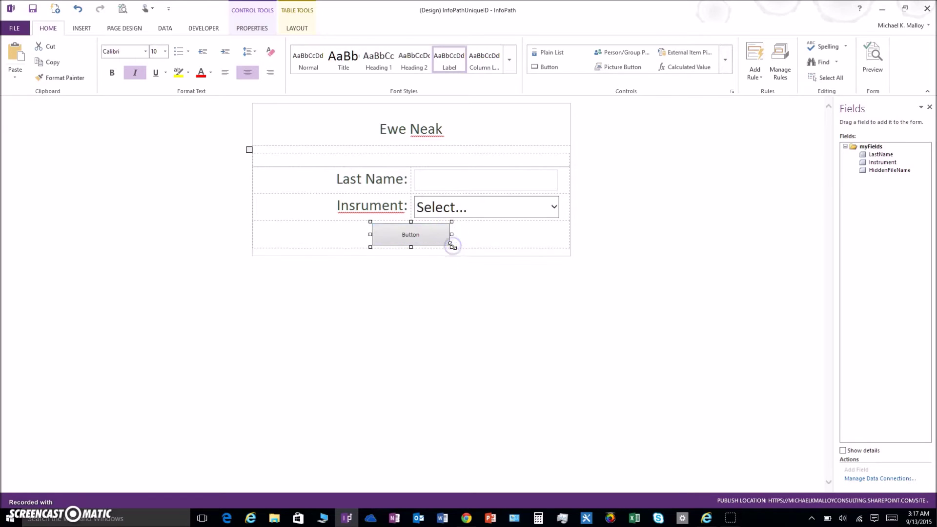
{"action": "double_click", "coordinate": [410, 237]}
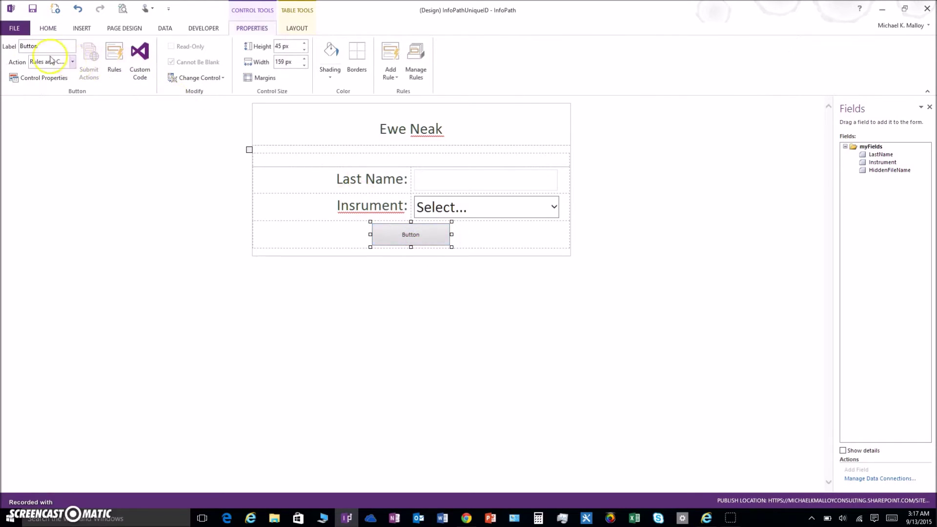
Create a new action rule on the button named 'If HiddenFileName is blank'.
{"action": "left_click", "coordinate": [115, 61]}
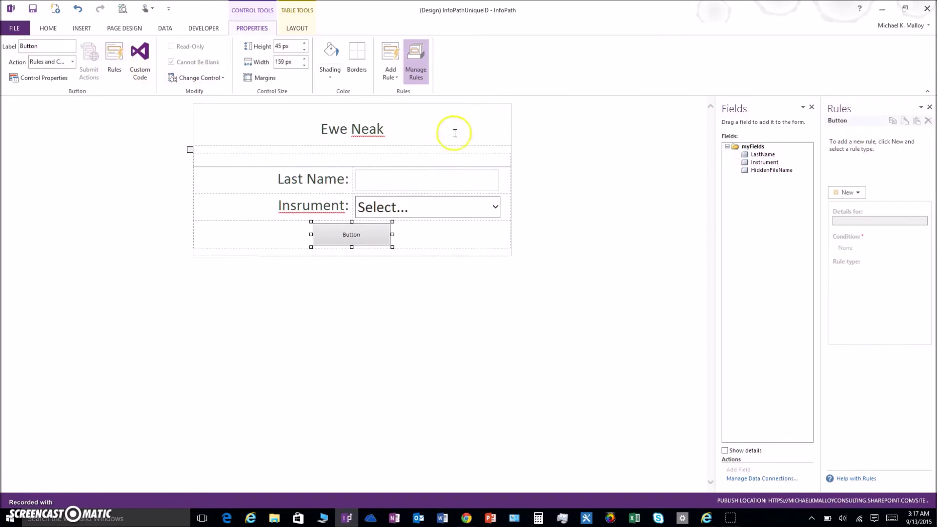
{"action": "left_click", "coordinate": [846, 194]}
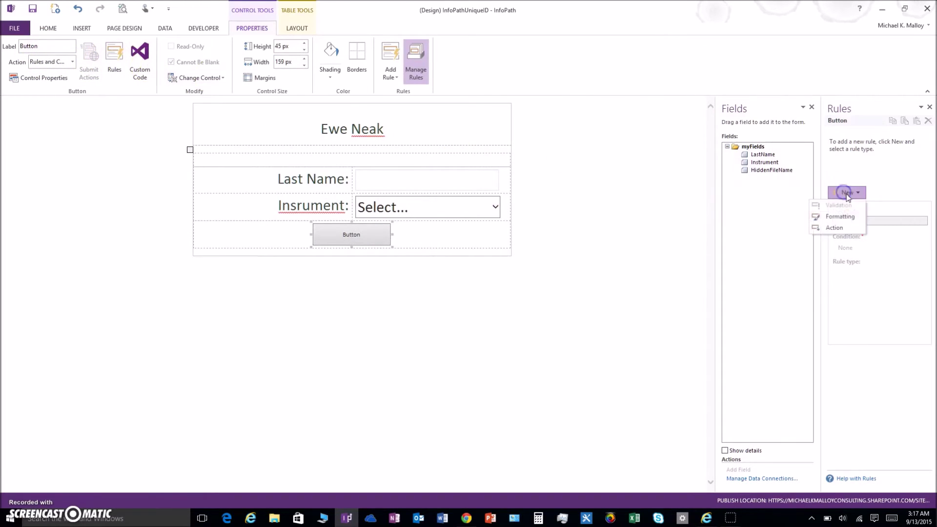
{"action": "left_click", "coordinate": [831, 227]}
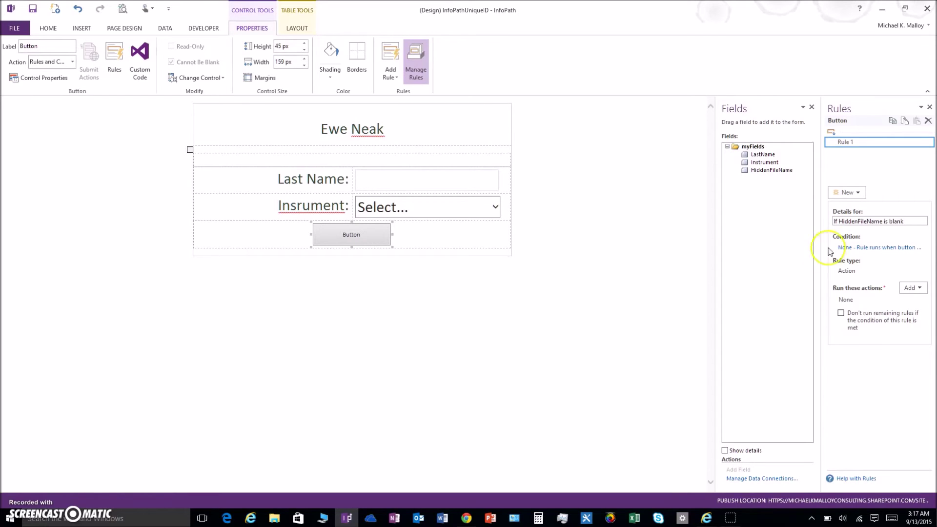
{"action": "left_click", "coordinate": [913, 288]}
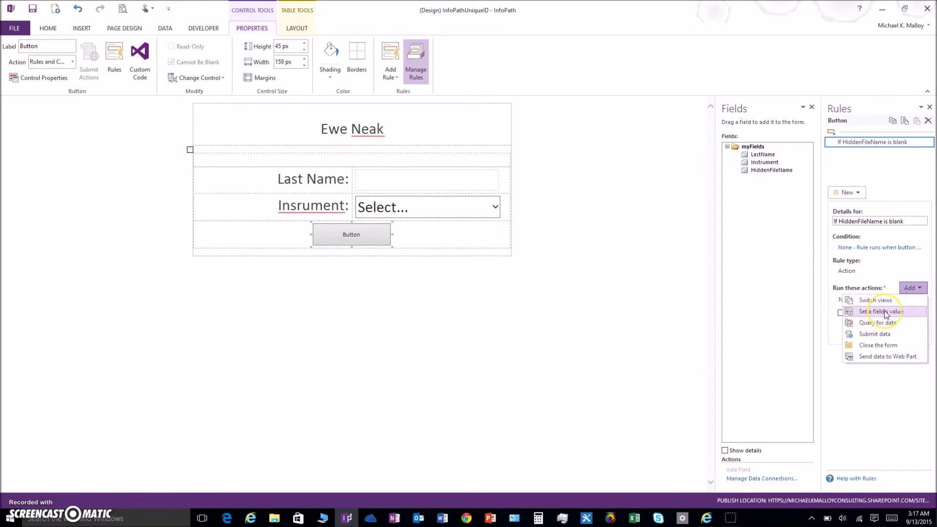
Set the rule's condition to HiddenFileName is blank.
{"action": "left_click", "coordinate": [867, 248]}
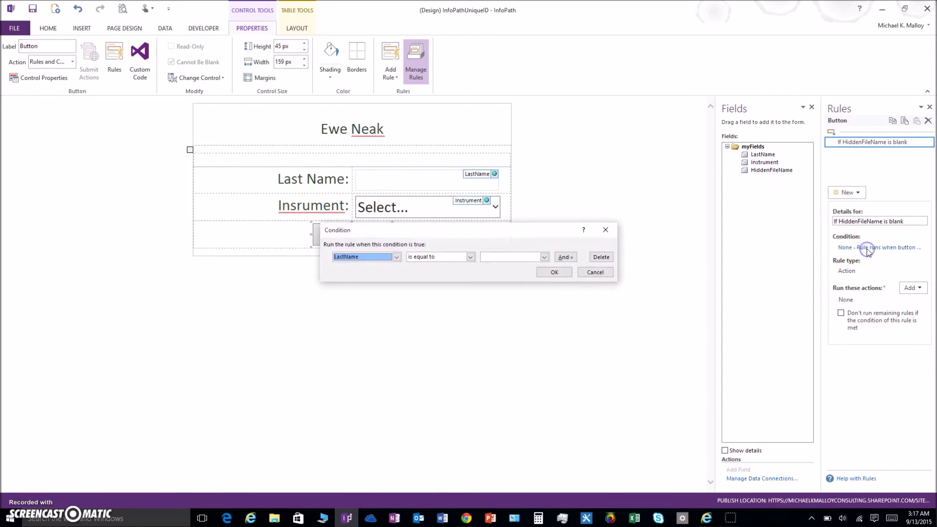
{"action": "left_click", "coordinate": [396, 257]}
{"action": "left_click", "coordinate": [355, 278]}
{"action": "left_click", "coordinate": [420, 257]}
{"action": "left_click", "coordinate": [418, 316]}
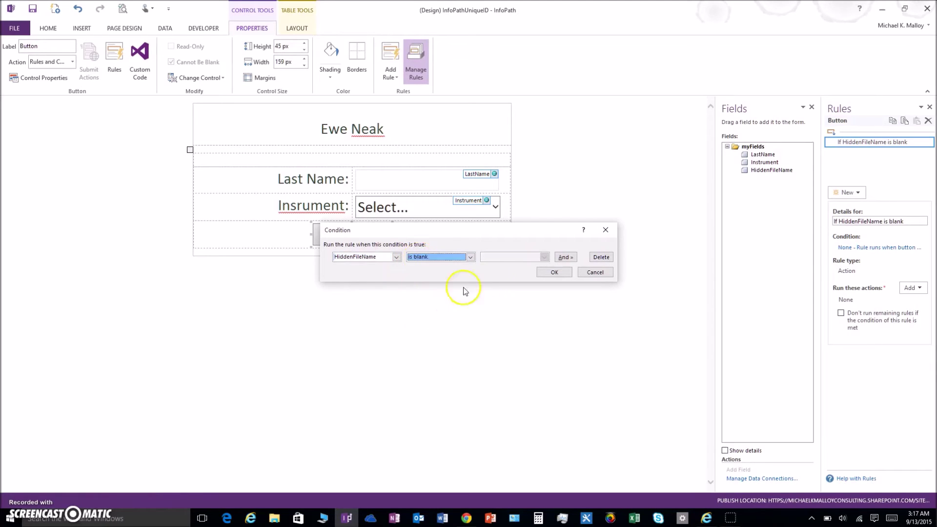
{"action": "left_click", "coordinate": [554, 272]}
{"action": "left_click", "coordinate": [909, 287]}
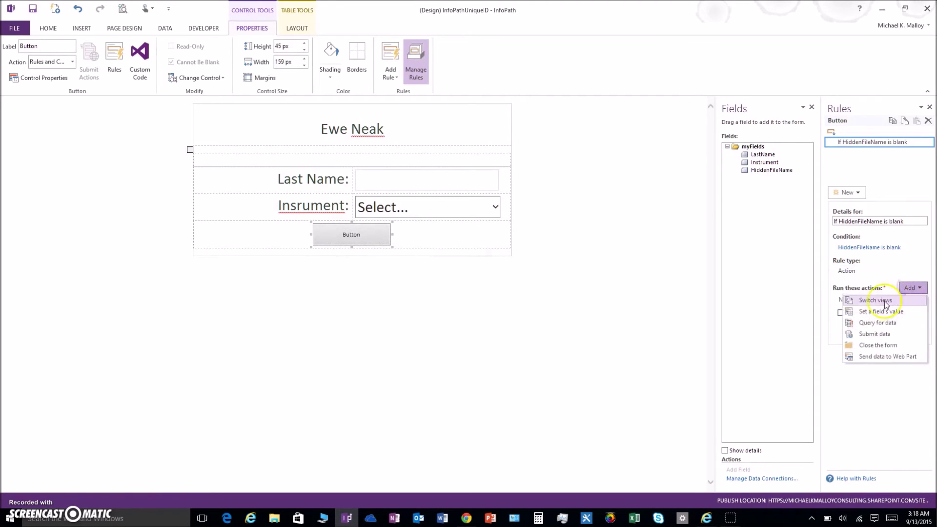
Add a 'Set a field's value' action targeting HiddenFileName and start building its value formula.
{"action": "left_click", "coordinate": [872, 313]}
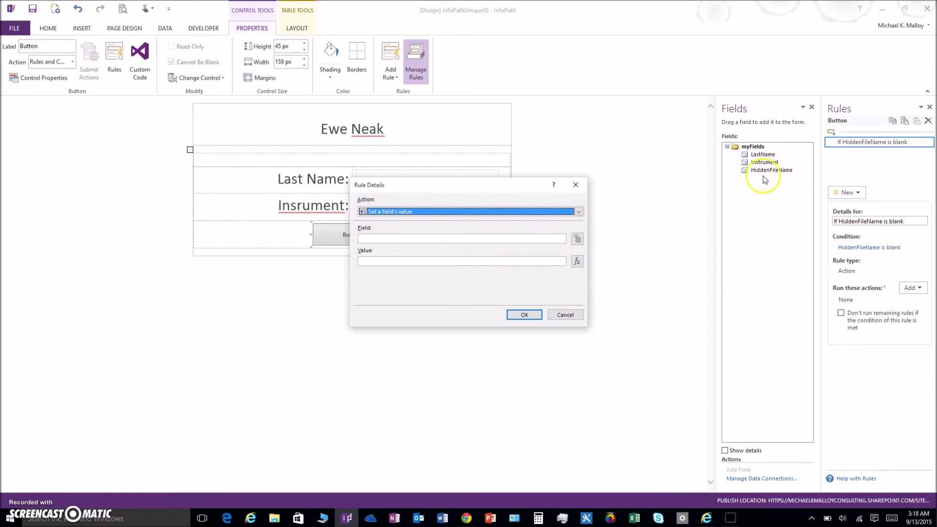
{"action": "left_click", "coordinate": [577, 239]}
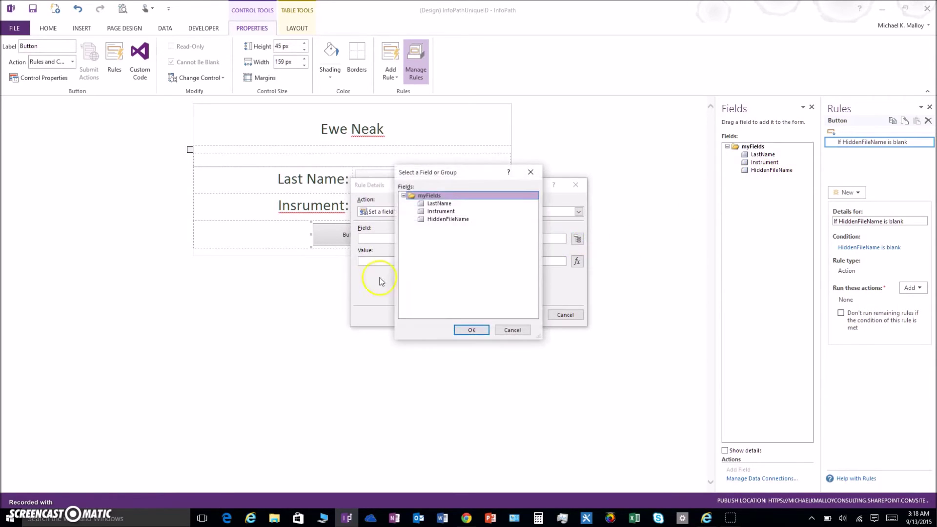
{"action": "left_click", "coordinate": [435, 222]}
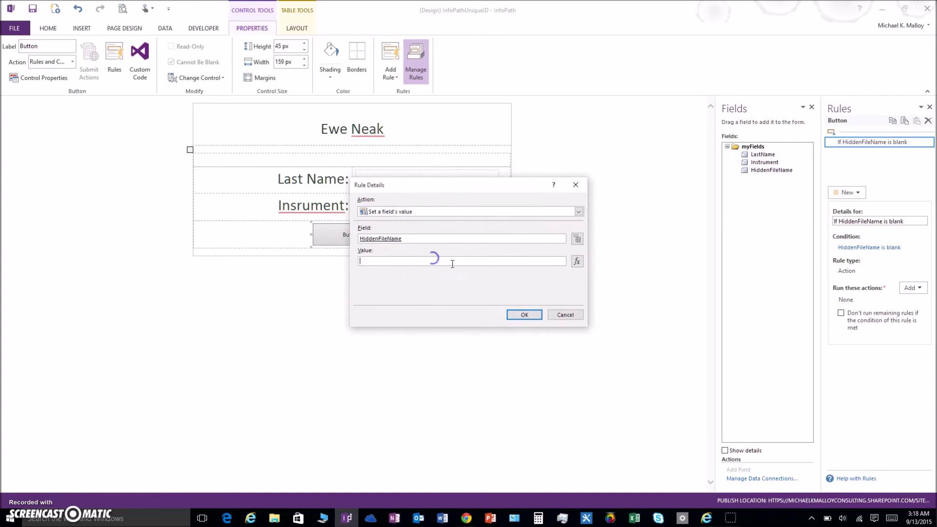
{"action": "left_click", "coordinate": [576, 262]}
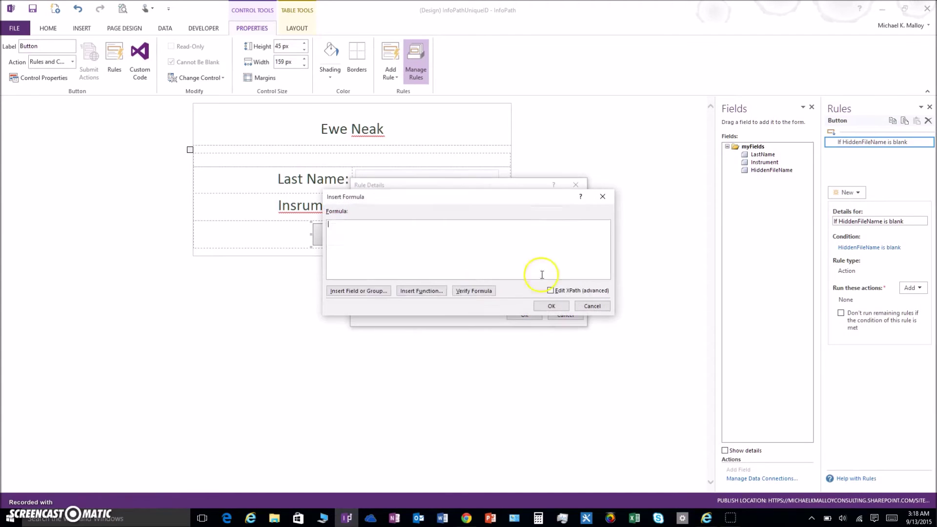
{"action": "left_click", "coordinate": [372, 291]}
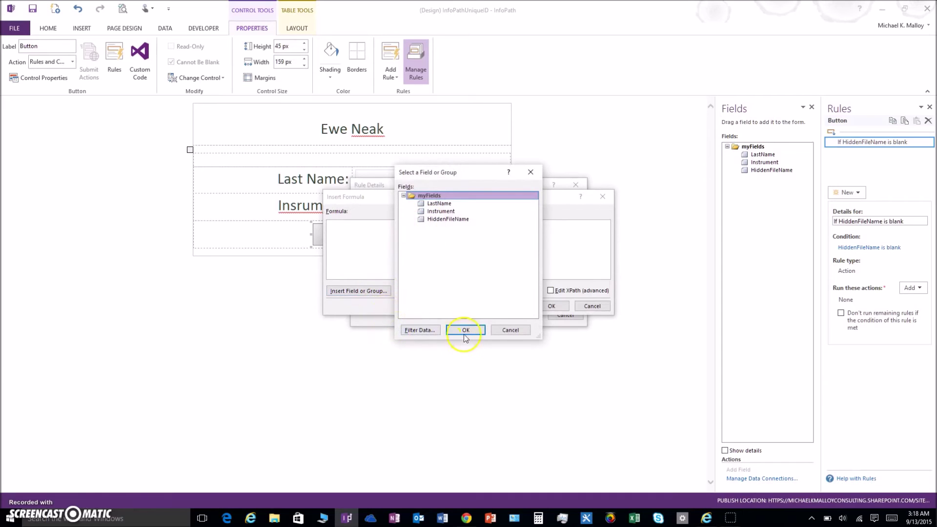
{"action": "left_click", "coordinate": [509, 329]}
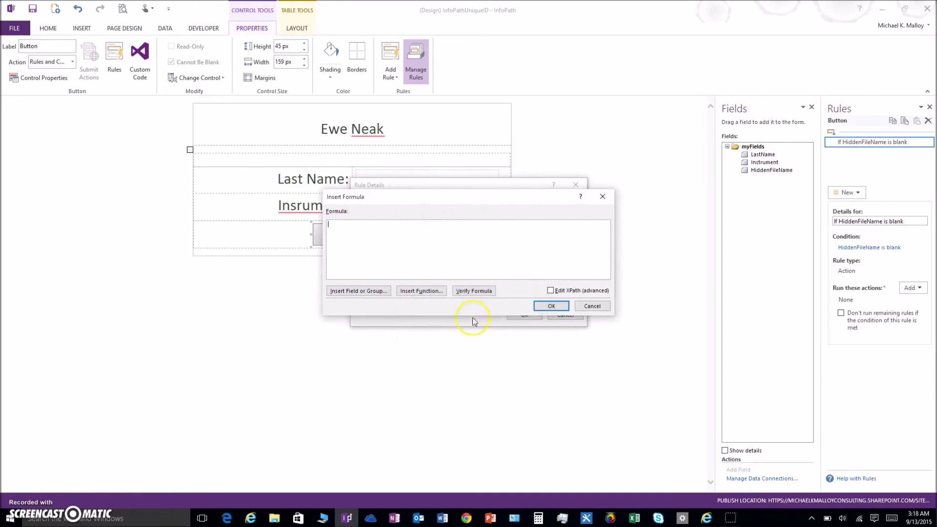
Insert the concat function with LastName as its first argument.
{"action": "left_click", "coordinate": [420, 291]}
{"action": "left_click", "coordinate": [427, 217]}
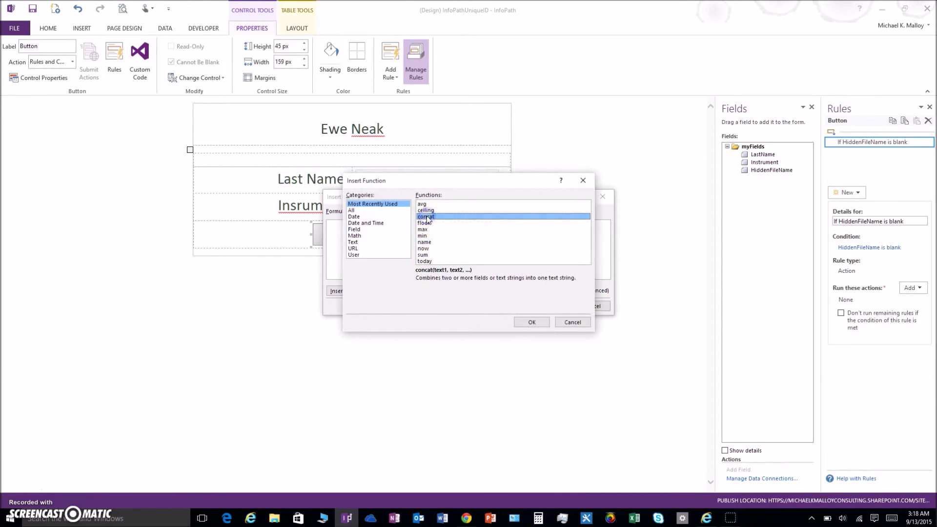
{"action": "double_click", "coordinate": [427, 216]}
{"action": "left_click", "coordinate": [380, 224]}
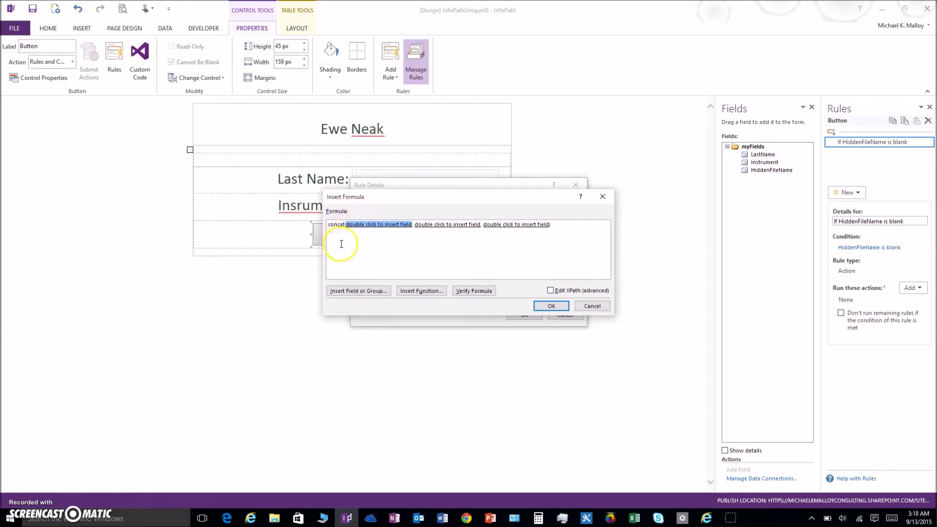
{"action": "left_click", "coordinate": [349, 290]}
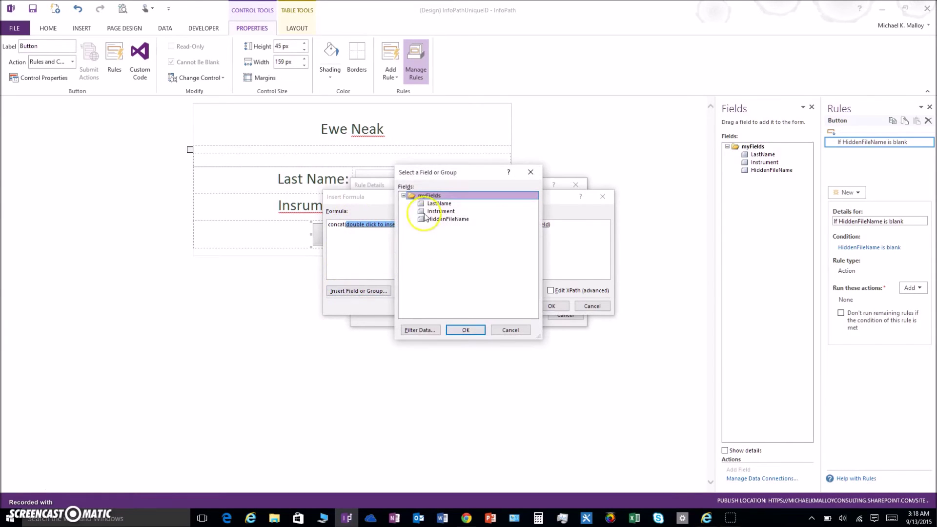
{"action": "double_click", "coordinate": [439, 203]}
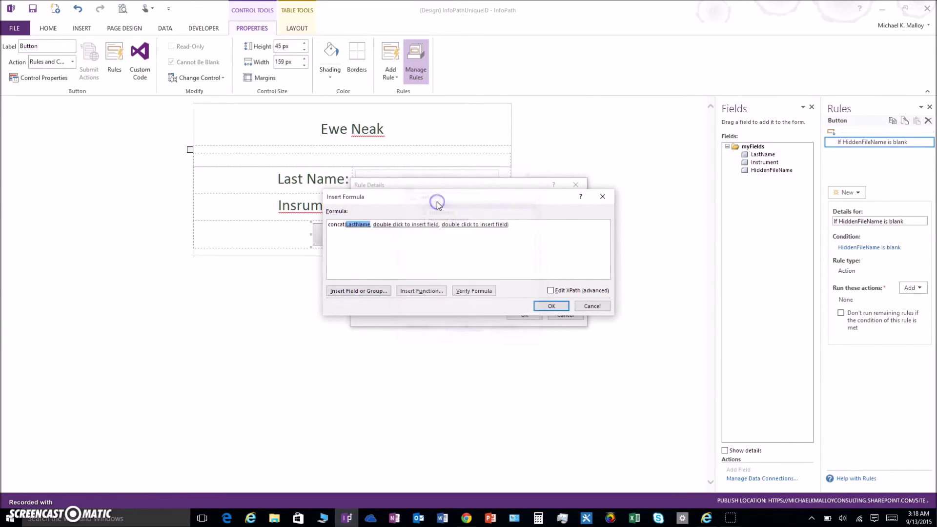
Add now() as the second argument, clear leftover placeholders, and confirm the verified concat(LastName, now()).
{"action": "left_click", "coordinate": [393, 224]}
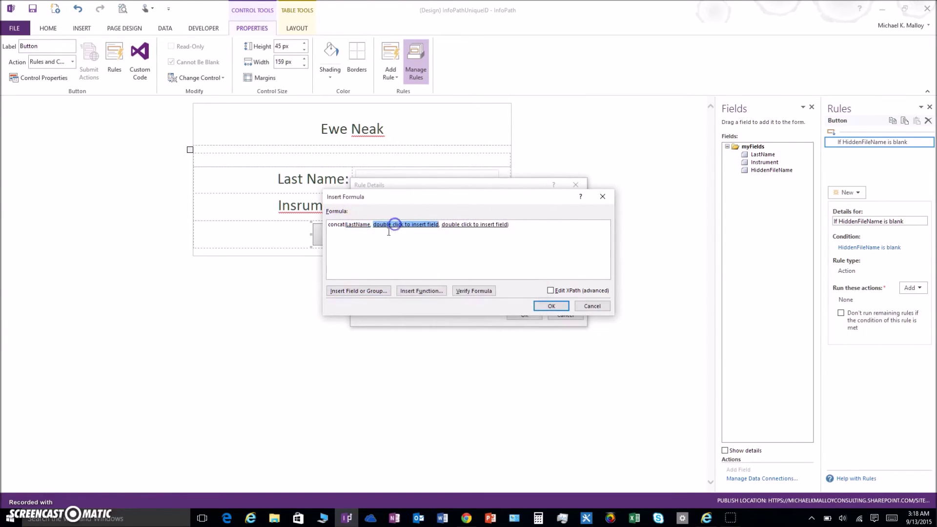
{"action": "left_click", "coordinate": [421, 292]}
{"action": "left_click", "coordinate": [423, 249]}
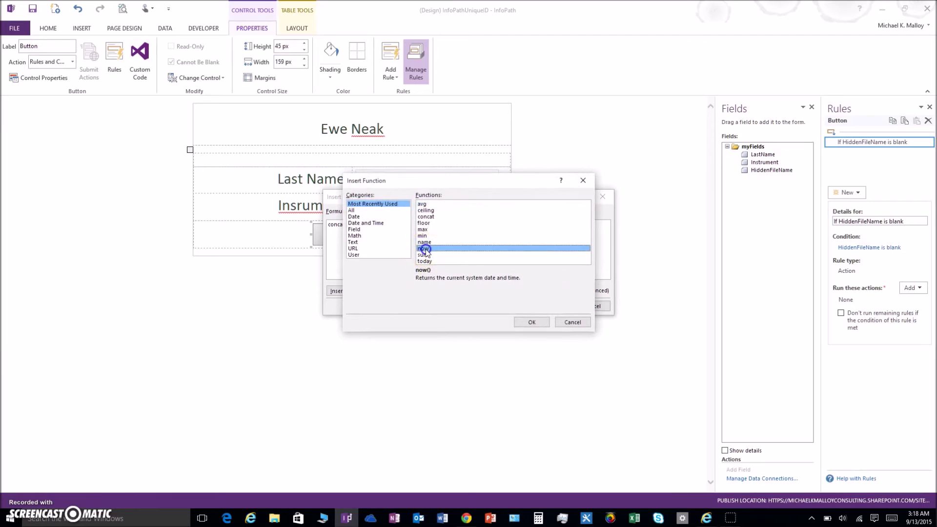
{"action": "left_click", "coordinate": [531, 322]}
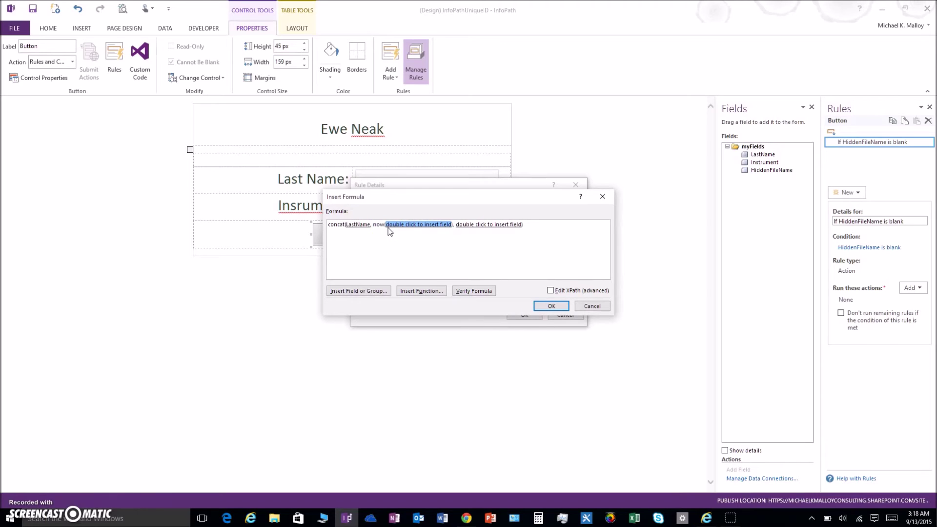
{"action": "key", "text": "Delete"}
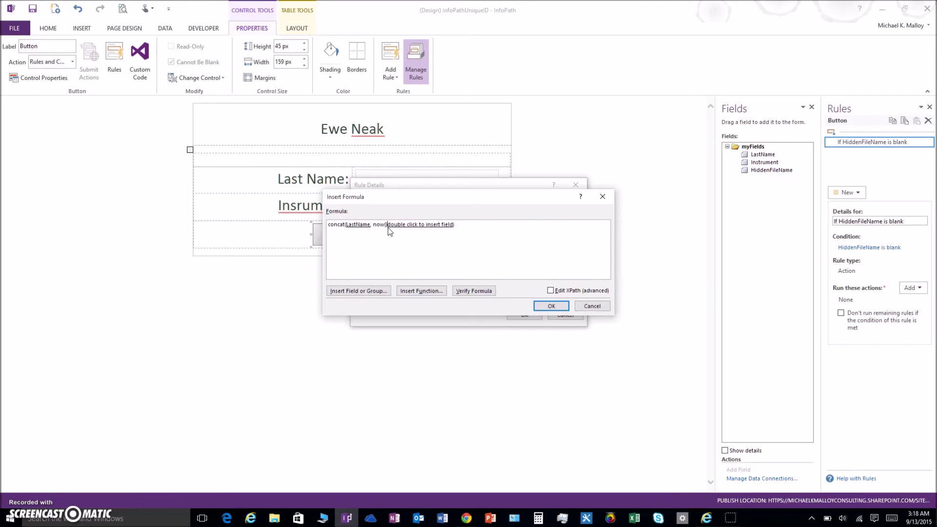
{"action": "key", "text": "Delete"}
{"action": "left_click", "coordinate": [466, 291]}
{"action": "left_click", "coordinate": [467, 287]}
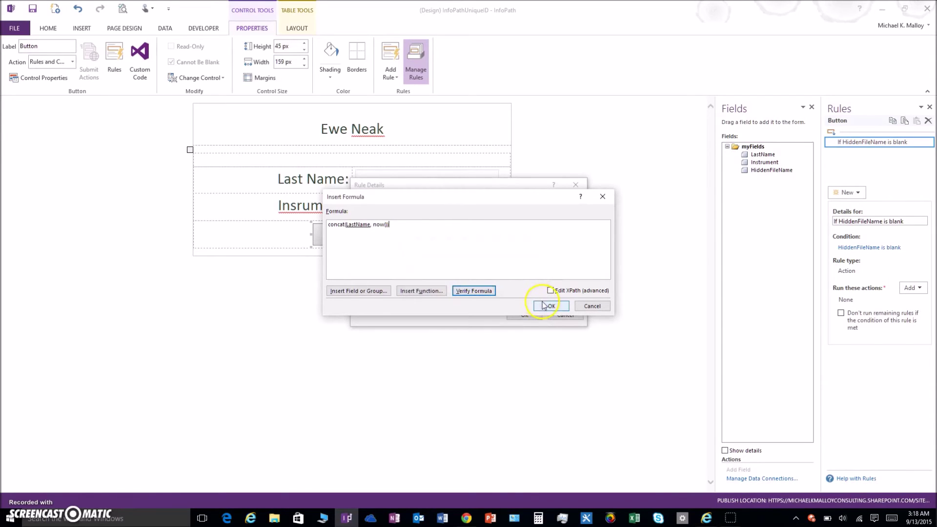
{"action": "left_click", "coordinate": [546, 306]}
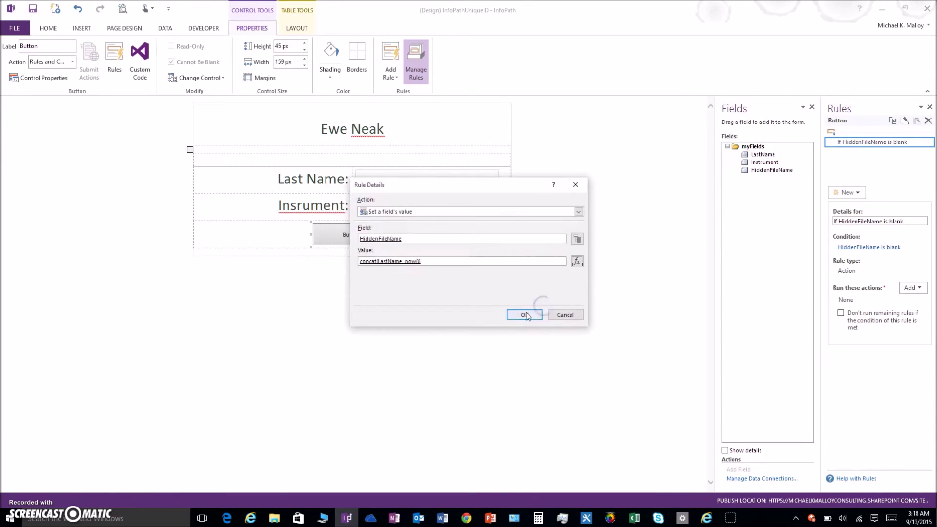
{"action": "left_click", "coordinate": [522, 313]}
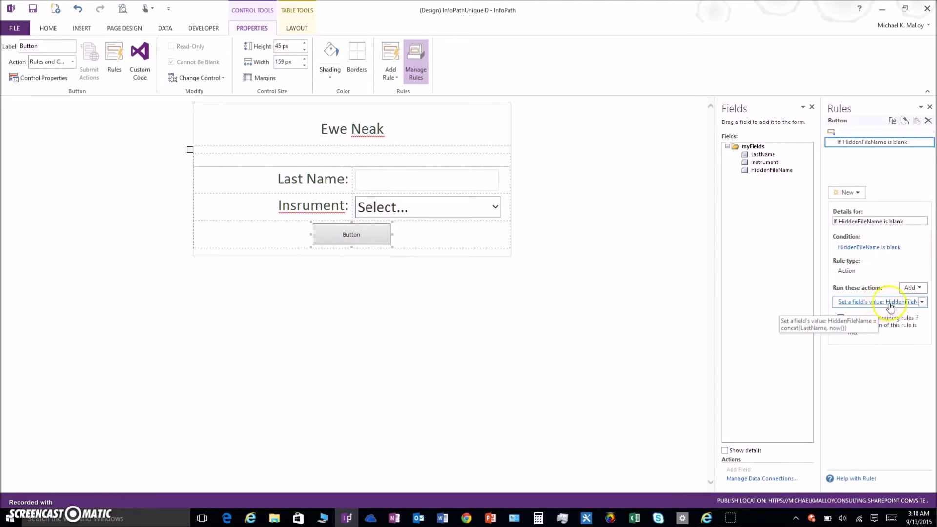
Add Submit data (SharePoint Library Submit) and Close the form actions, then start rule 'If HiddenFileName is not blank'.
{"action": "left_click", "coordinate": [909, 288]}
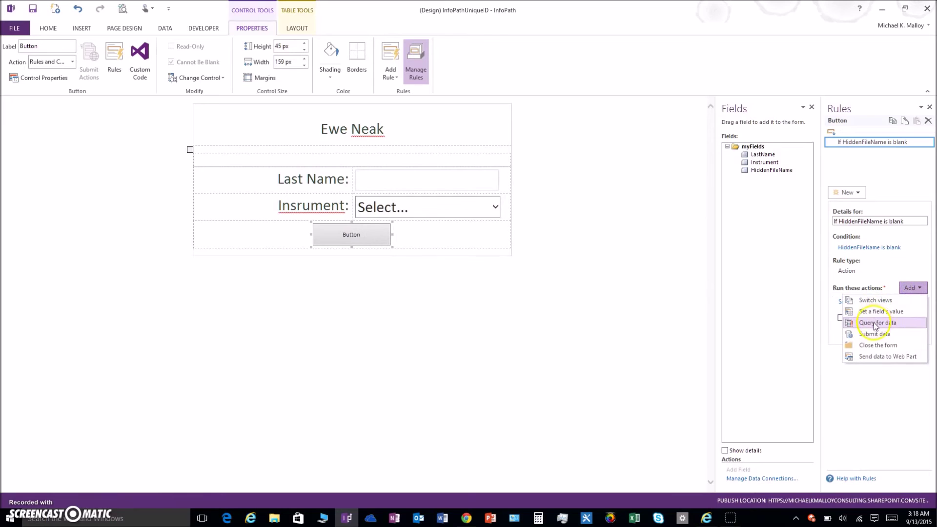
{"action": "left_click", "coordinate": [874, 333]}
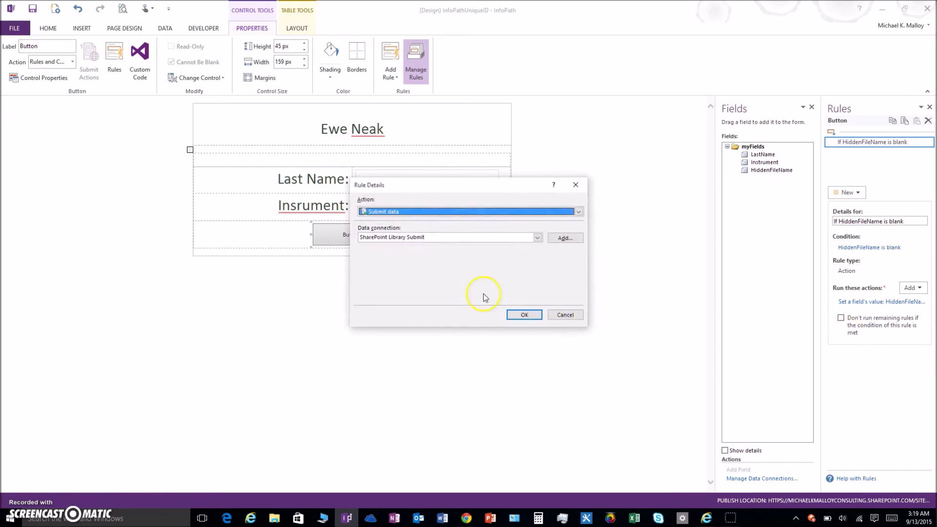
{"action": "left_click", "coordinate": [523, 315]}
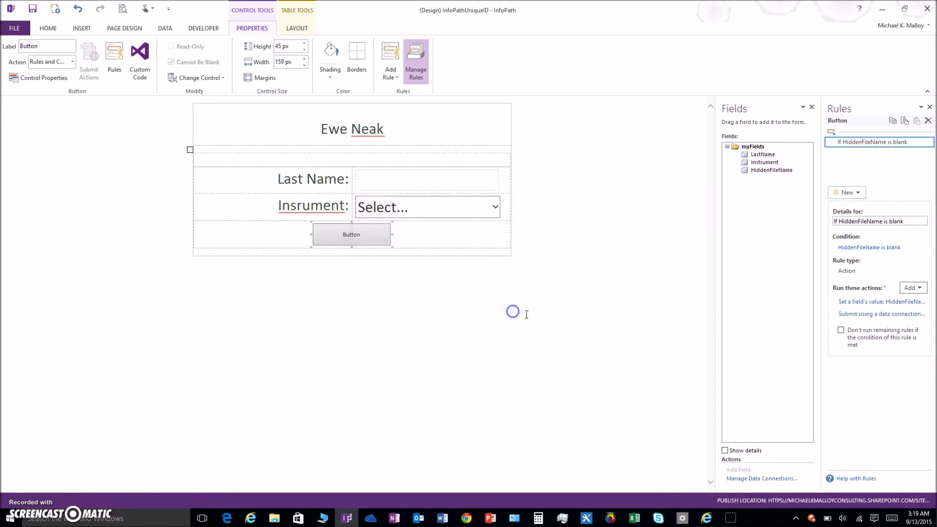
{"action": "left_click", "coordinate": [902, 289]}
{"action": "left_click", "coordinate": [864, 348]}
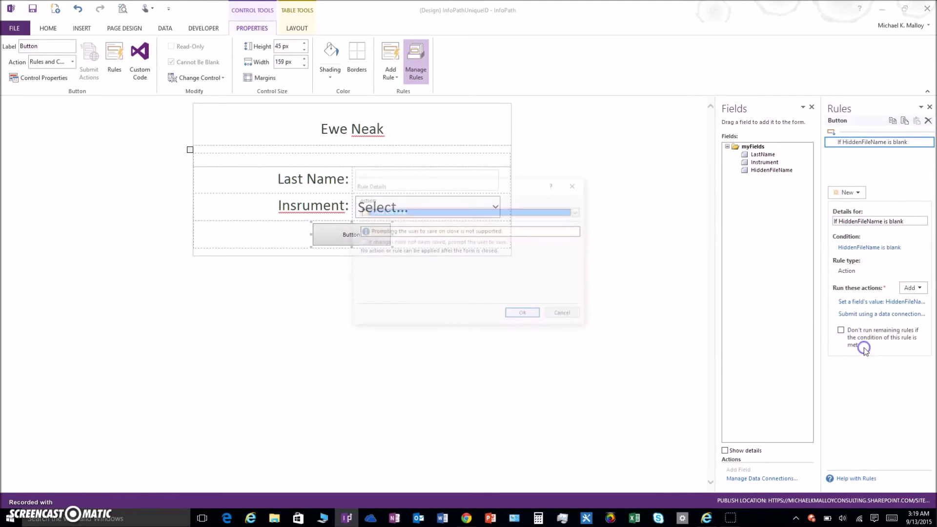
{"action": "left_click", "coordinate": [527, 313]}
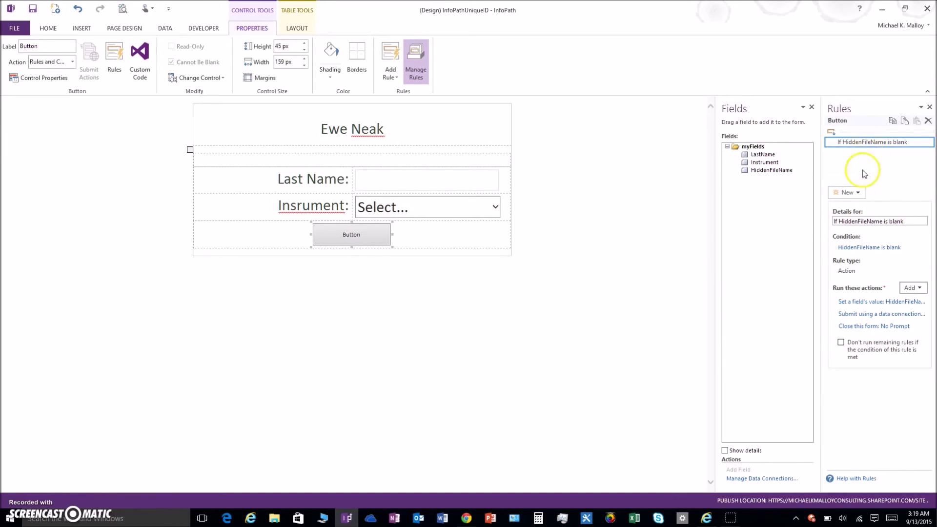
{"action": "left_click", "coordinate": [846, 192]}
{"action": "left_click", "coordinate": [834, 227]}
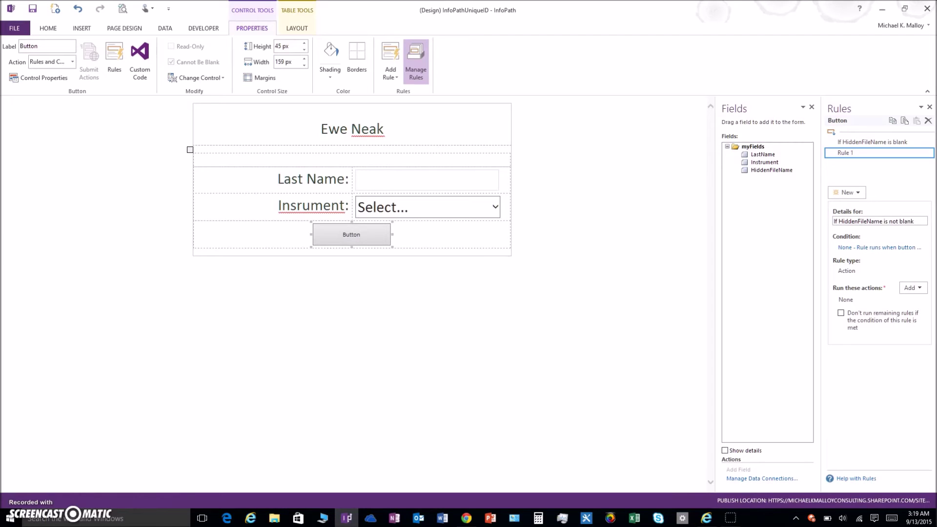
Give the 'If HiddenFileName is not blank' rule the condition HiddenFileName is not blank.
{"action": "left_click", "coordinate": [868, 248]}
{"action": "left_click", "coordinate": [356, 257]}
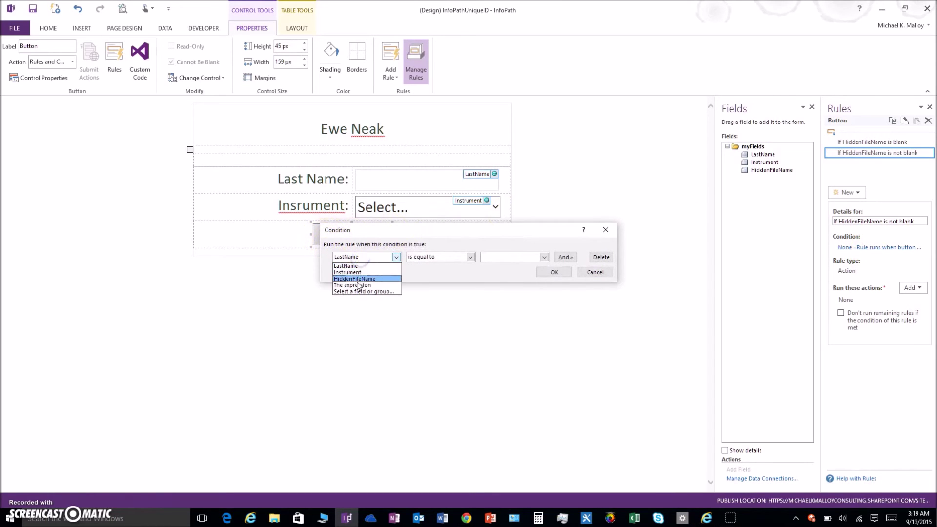
{"action": "left_click", "coordinate": [358, 279]}
{"action": "left_click", "coordinate": [419, 257]}
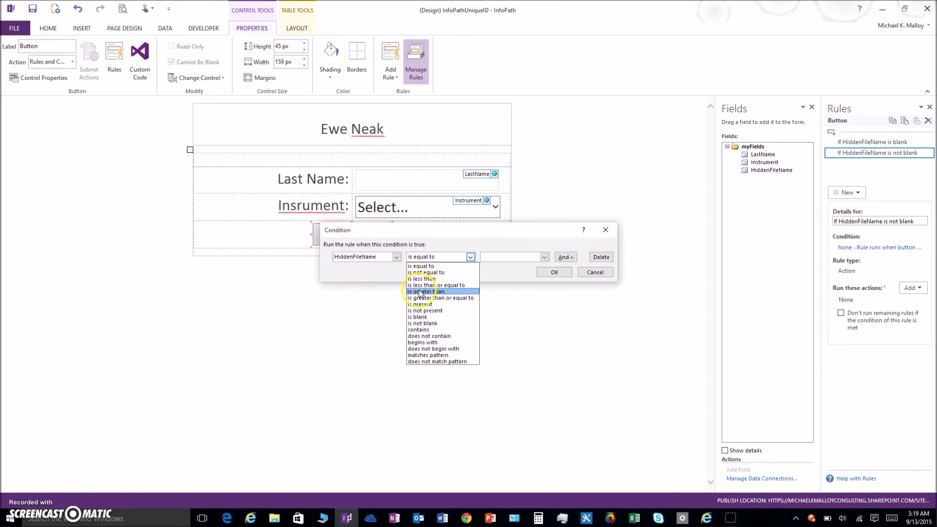
{"action": "left_click", "coordinate": [422, 323]}
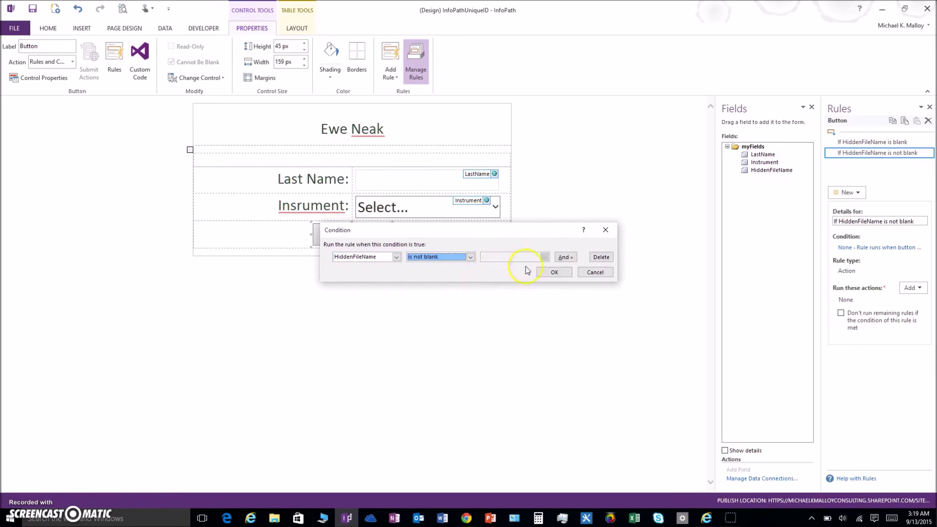
{"action": "left_click", "coordinate": [551, 272]}
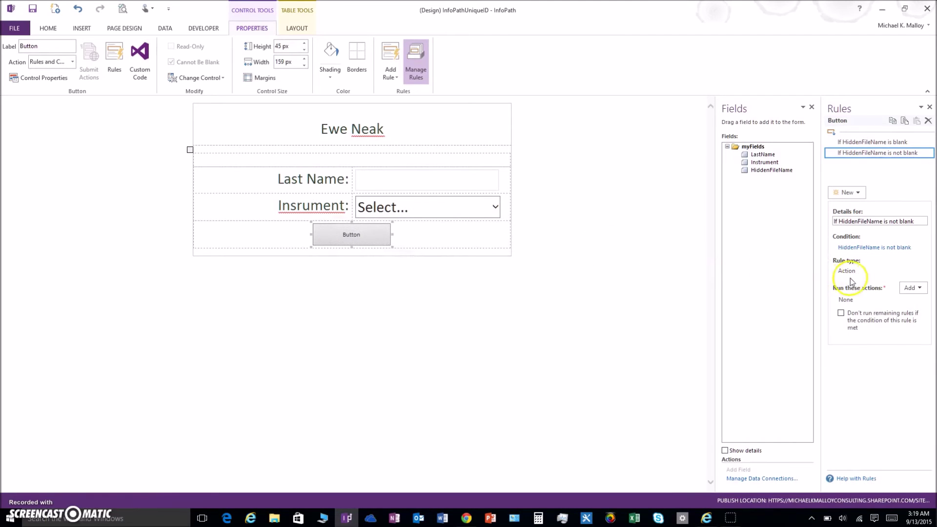
Add a Submit data action via SharePoint Library Submit, then a Close the form action without prompting.
{"action": "left_click", "coordinate": [910, 288]}
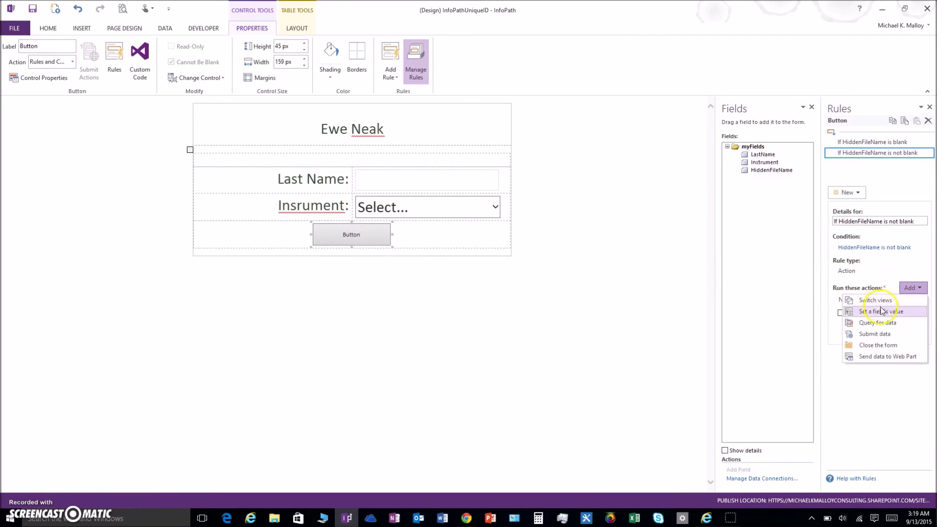
{"action": "left_click", "coordinate": [874, 334]}
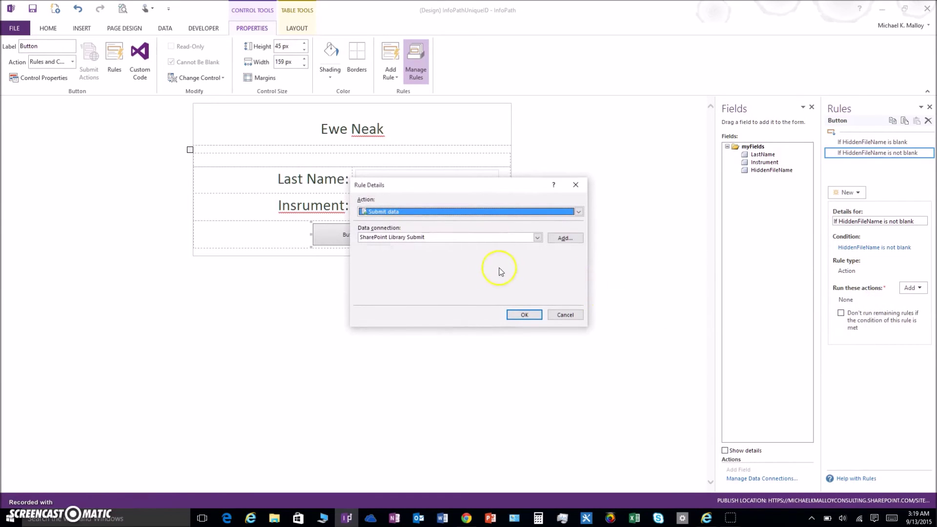
{"action": "left_click", "coordinate": [517, 312]}
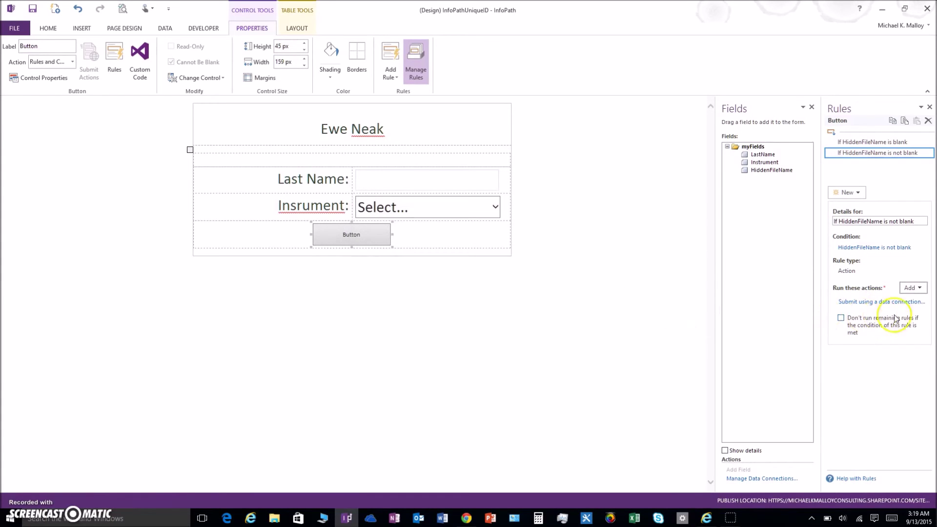
{"action": "left_click", "coordinate": [911, 287]}
{"action": "left_click", "coordinate": [873, 345]}
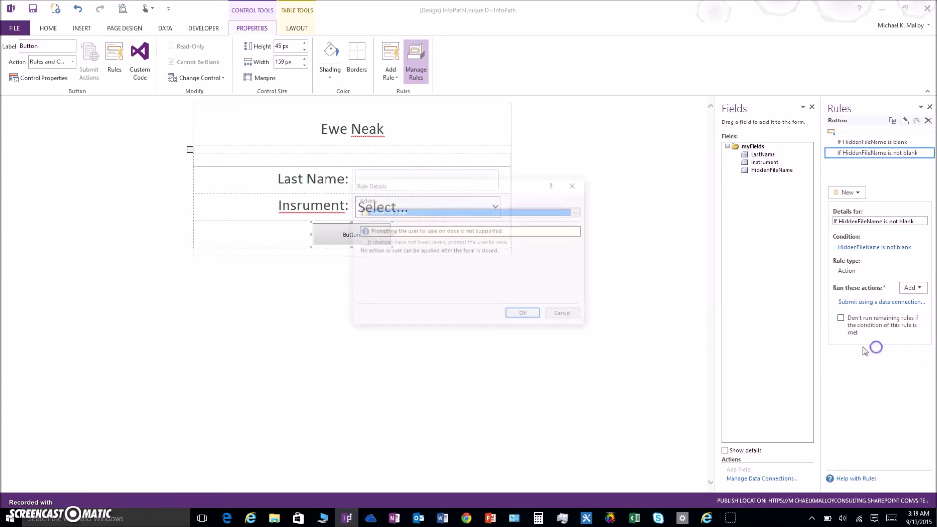
{"action": "left_click", "coordinate": [520, 313]}
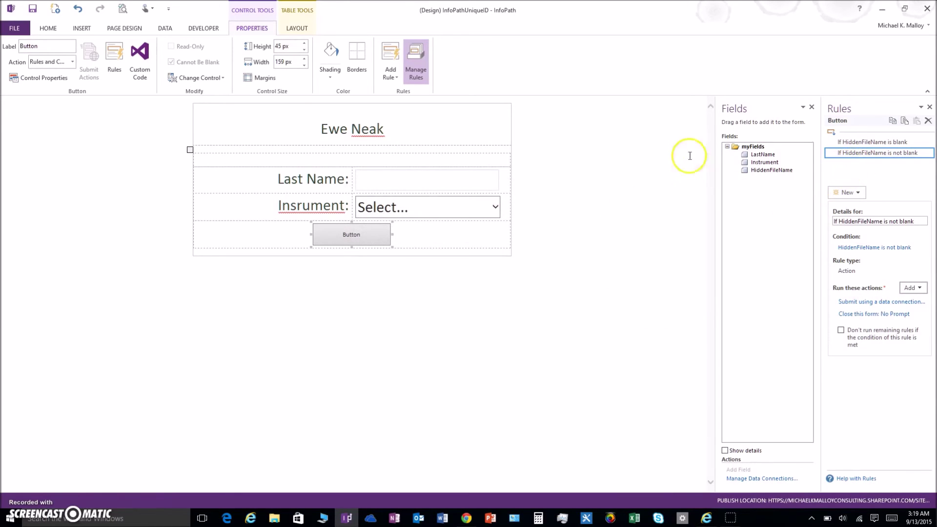
Quick Publish the Ewe Neak form to SharePoint and view the still-empty EweNeak library in the browser.
{"action": "left_click", "coordinate": [56, 10]}
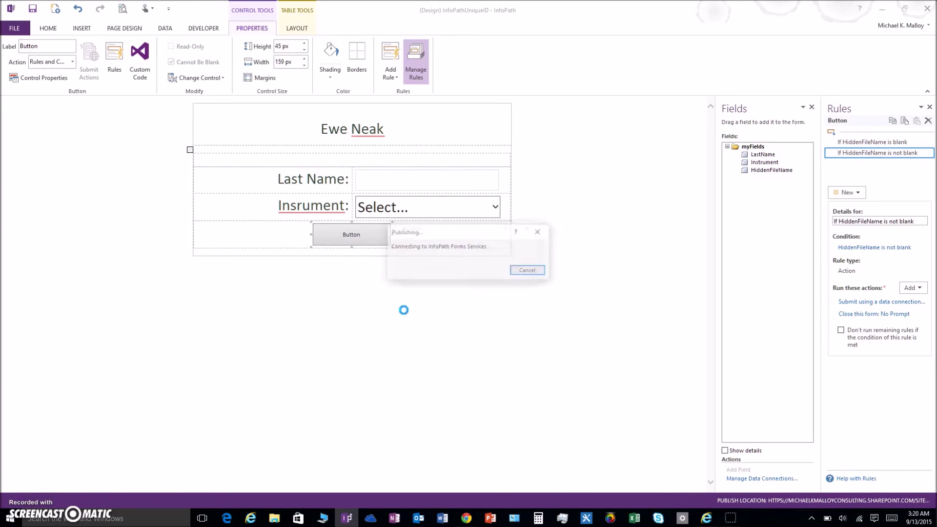
{"action": "left_click", "coordinate": [466, 274]}
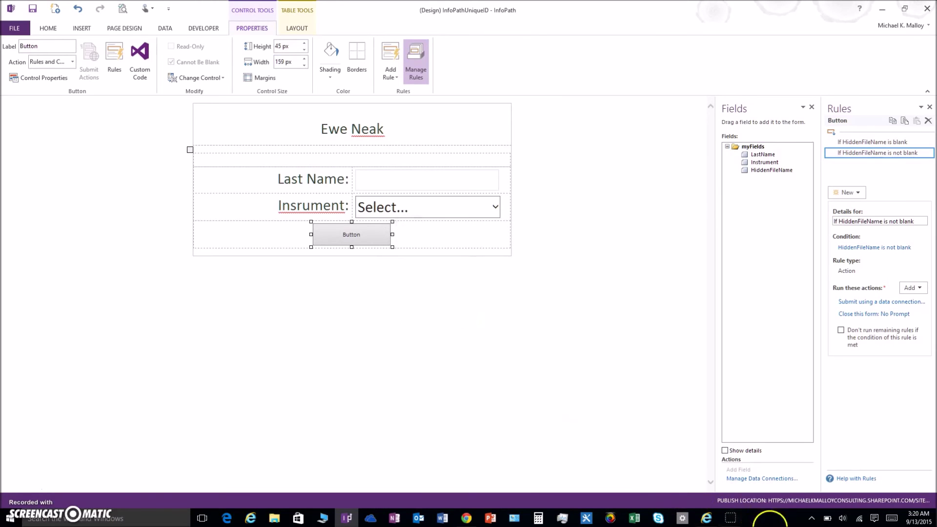
{"action": "left_click", "coordinate": [706, 516]}
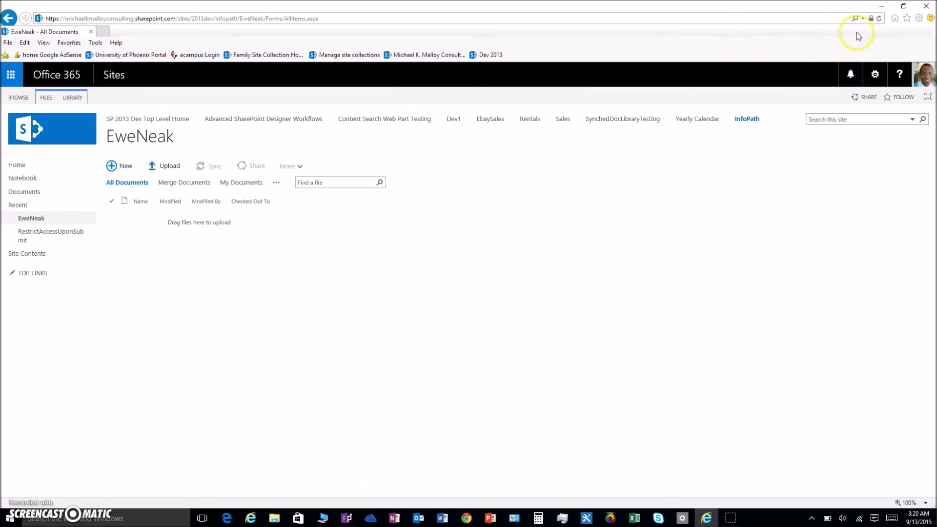
Reload the EweNeak library to confirm it has no files, then return to InfoPath's File page.
{"action": "left_click", "coordinate": [878, 19]}
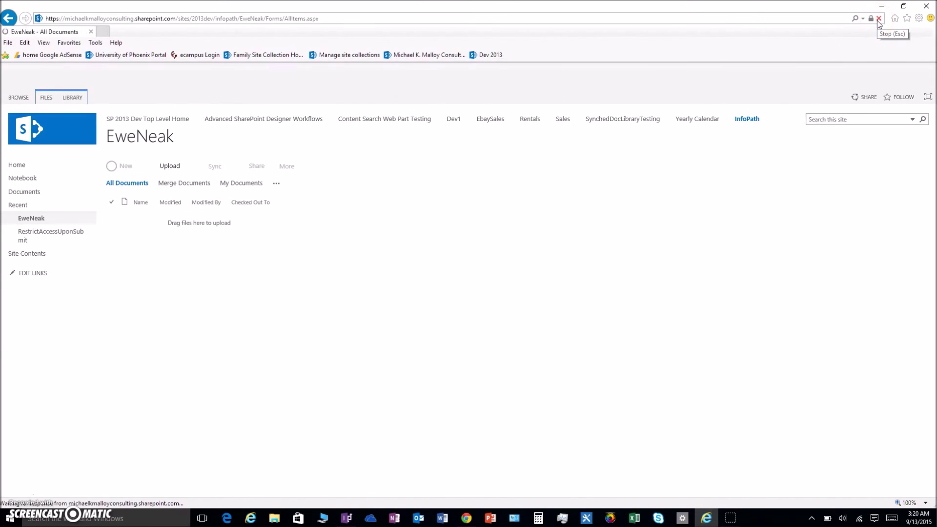
{"action": "key", "text": "alt+Tab"}
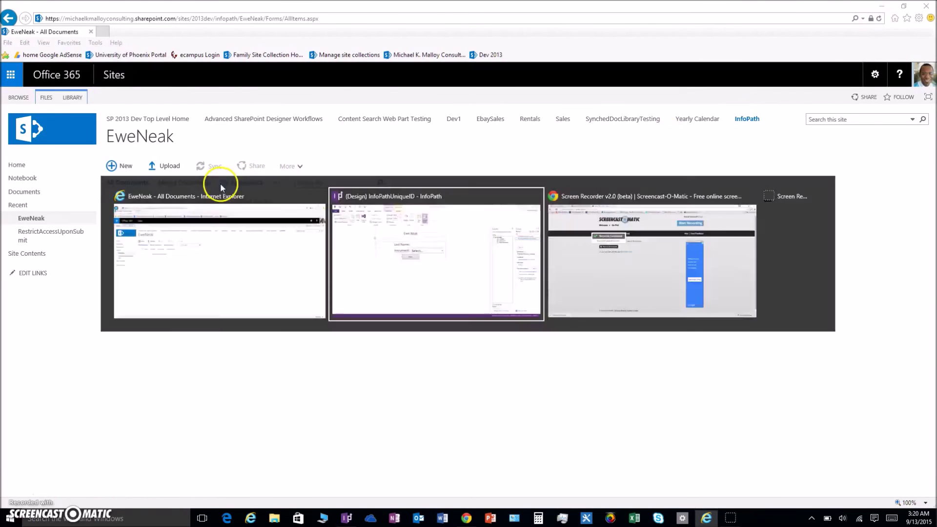
{"action": "left_click", "coordinate": [15, 28]}
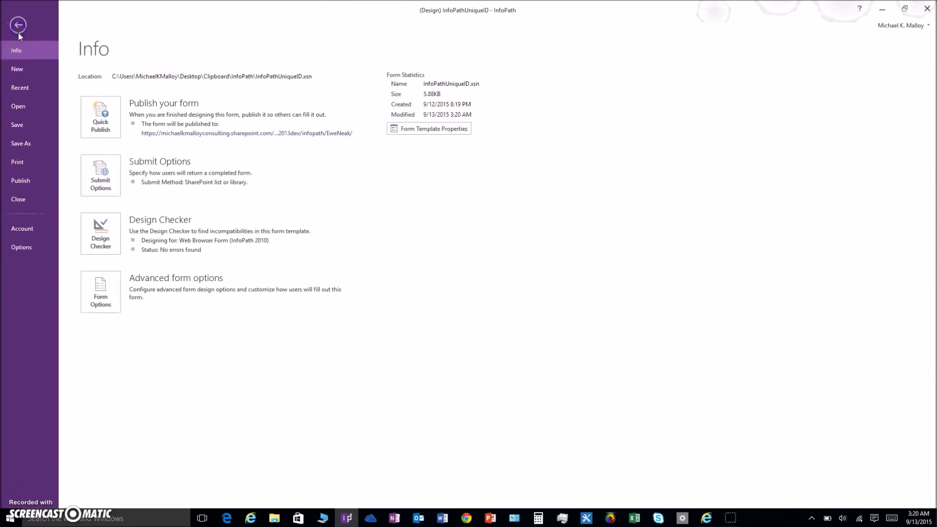
Publish to SharePoint Server as an update of the existing EweNeak form library, reaching column selection.
{"action": "left_click", "coordinate": [20, 180]}
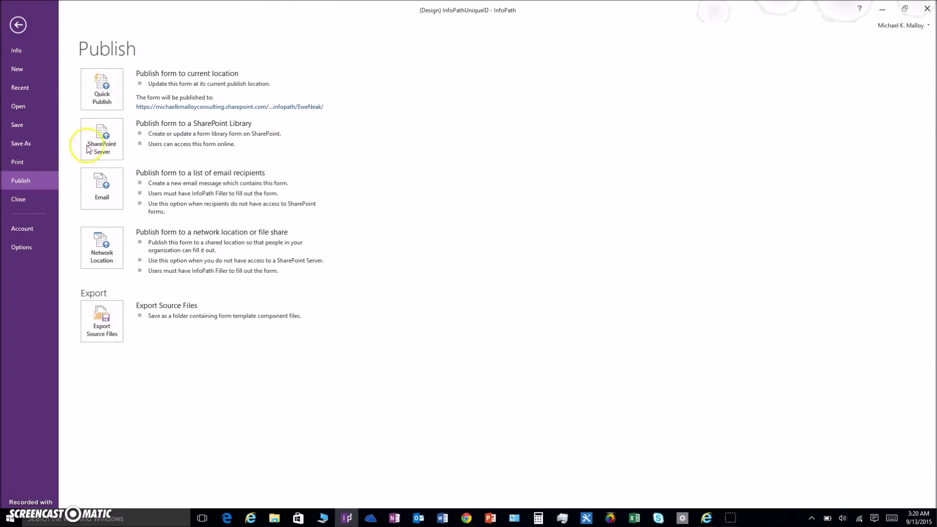
{"action": "left_click", "coordinate": [99, 142]}
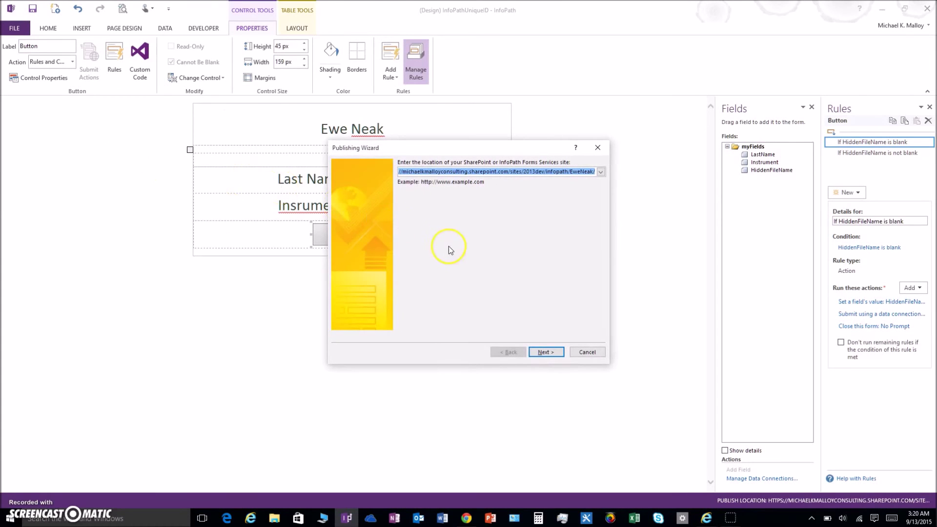
{"action": "left_click", "coordinate": [545, 352]}
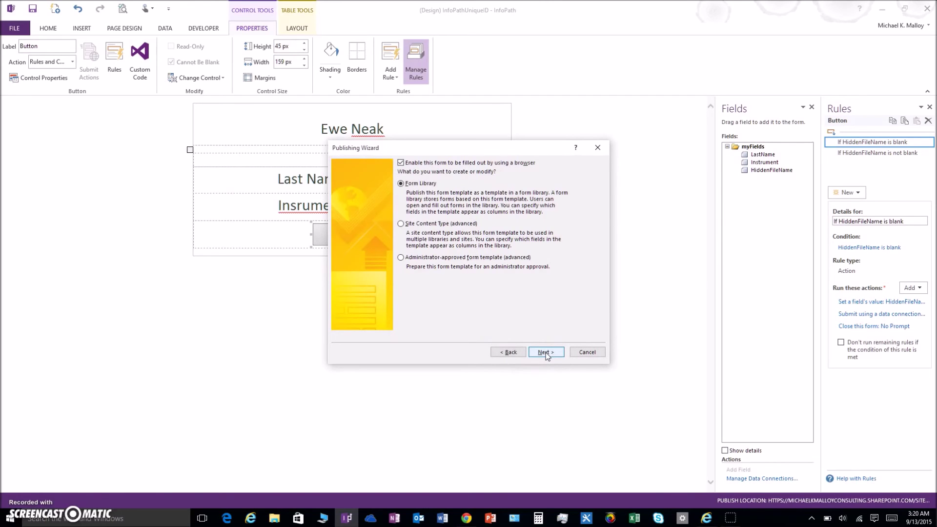
{"action": "left_click", "coordinate": [545, 352]}
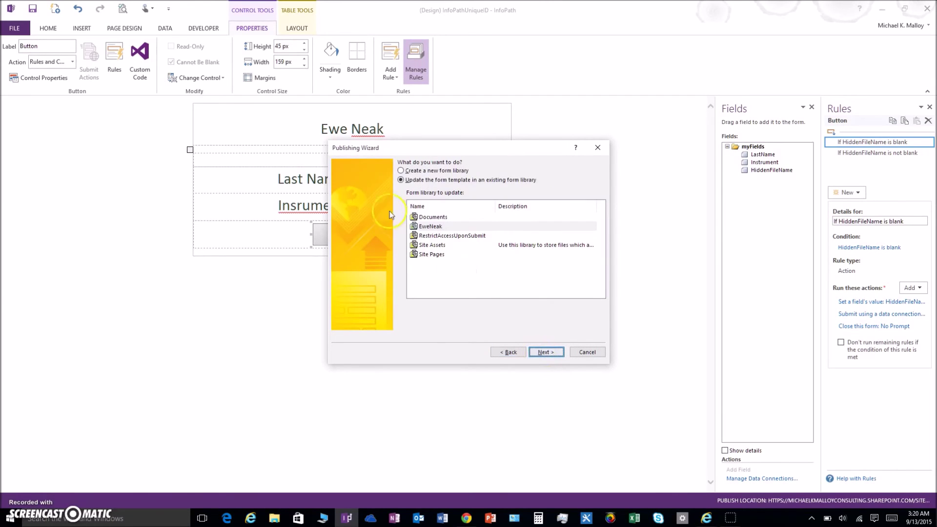
{"action": "left_click", "coordinate": [561, 335]}
{"action": "left_click", "coordinate": [544, 352]}
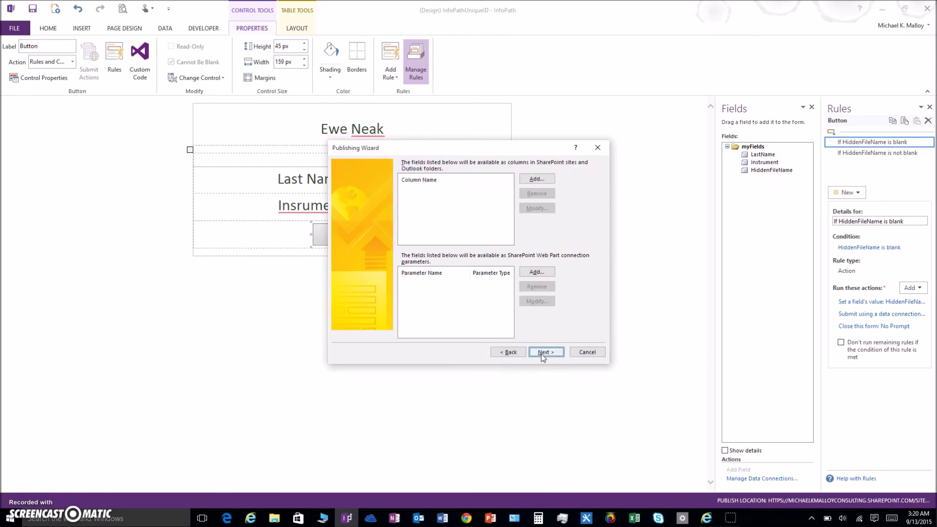
{"action": "left_click", "coordinate": [533, 179]}
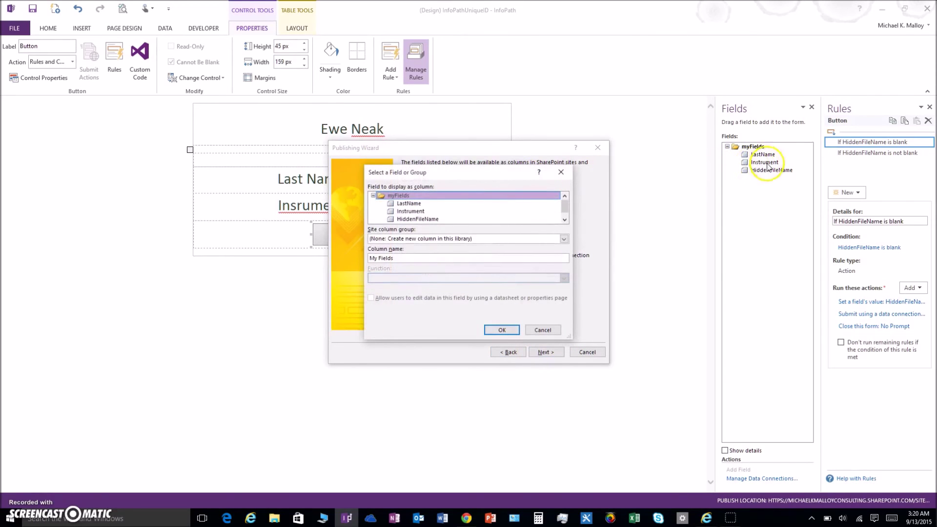
Promote the LastName and Instrument fields as library columns.
{"action": "double_click", "coordinate": [409, 203]}
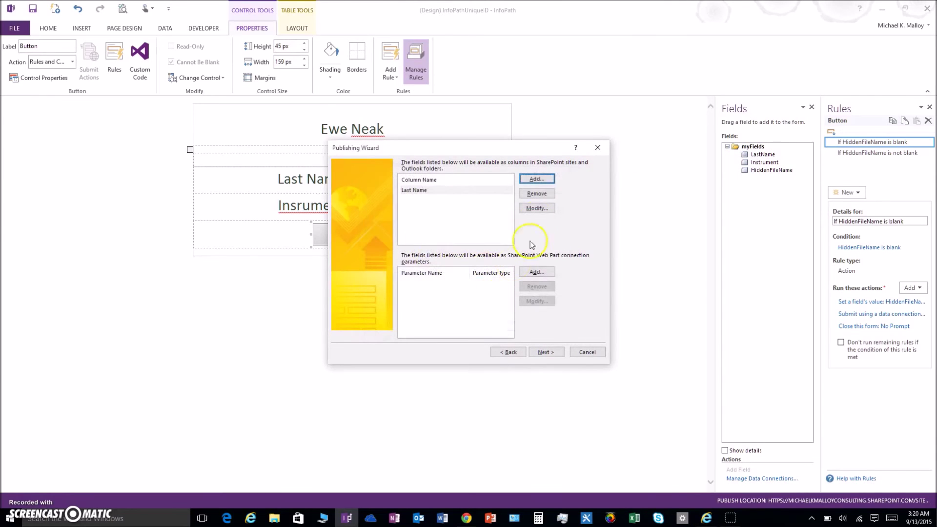
{"action": "left_click", "coordinate": [537, 179]}
{"action": "double_click", "coordinate": [412, 203]}
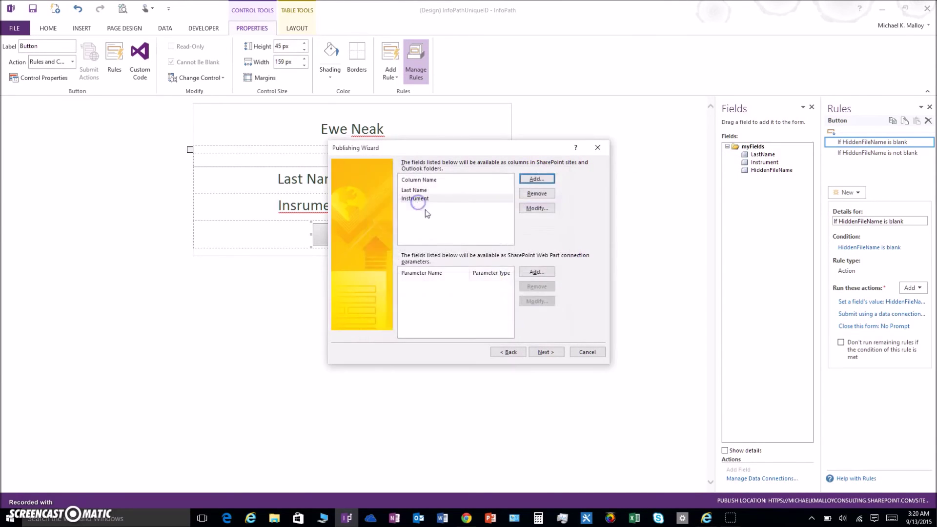
Publish the form template to EweNeak, close the wizard, and return to the browser.
{"action": "left_click", "coordinate": [545, 352]}
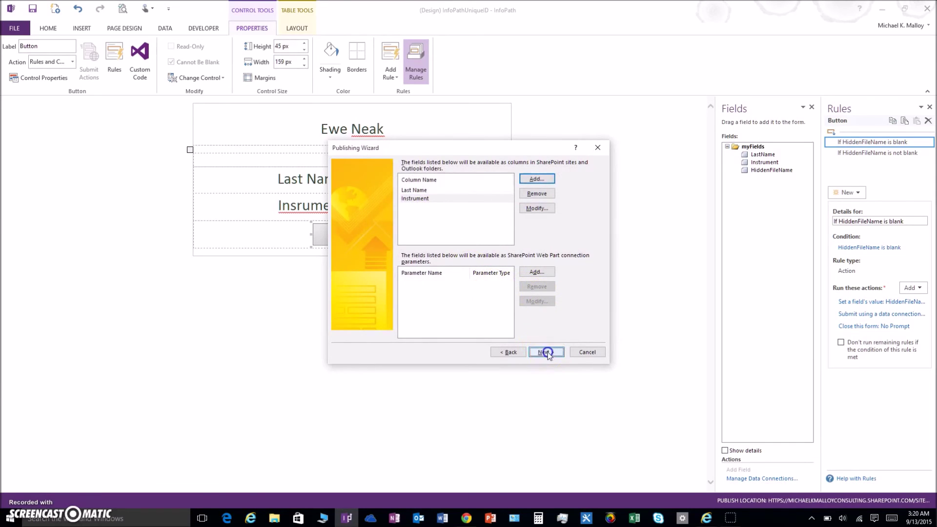
{"action": "left_click", "coordinate": [551, 348]}
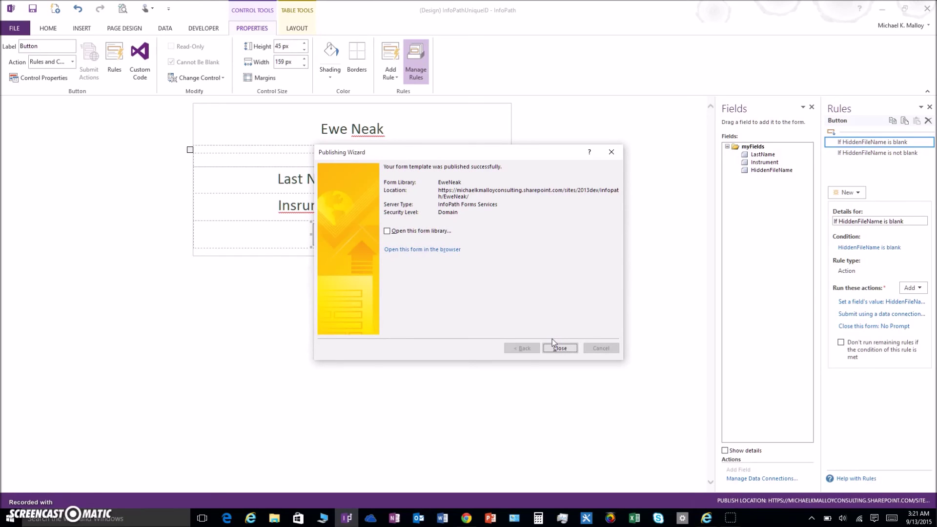
{"action": "left_click", "coordinate": [557, 352]}
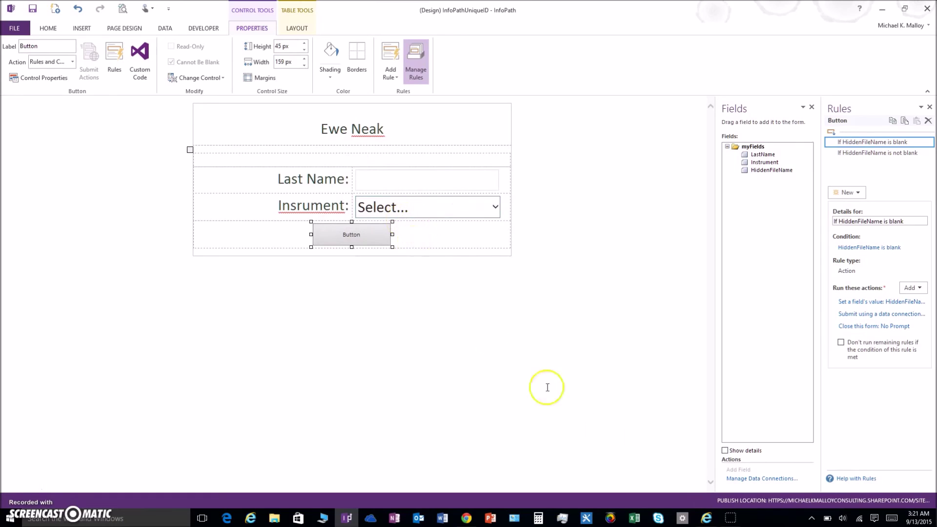
{"action": "left_click", "coordinate": [684, 518]}
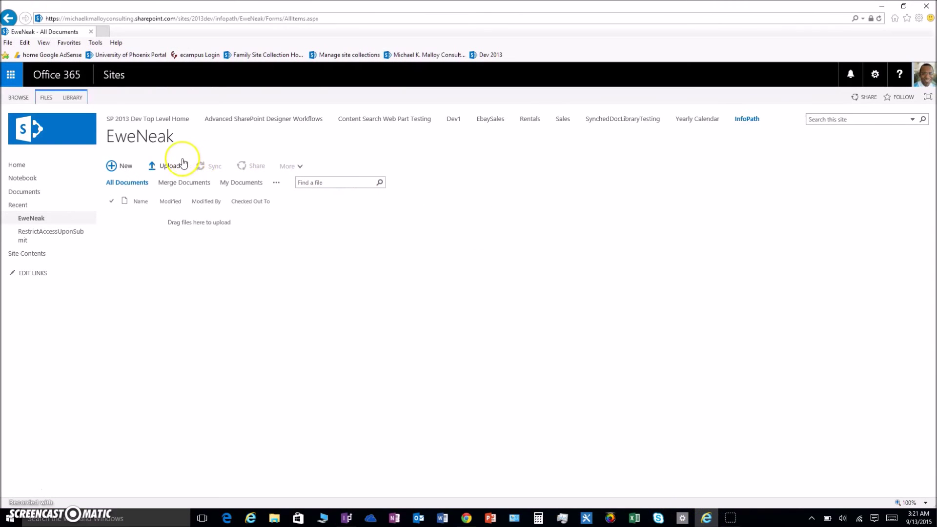
Reload the EweNeak library to show Last Name and Instrument columns, then start a new item.
{"action": "left_click", "coordinate": [879, 18]}
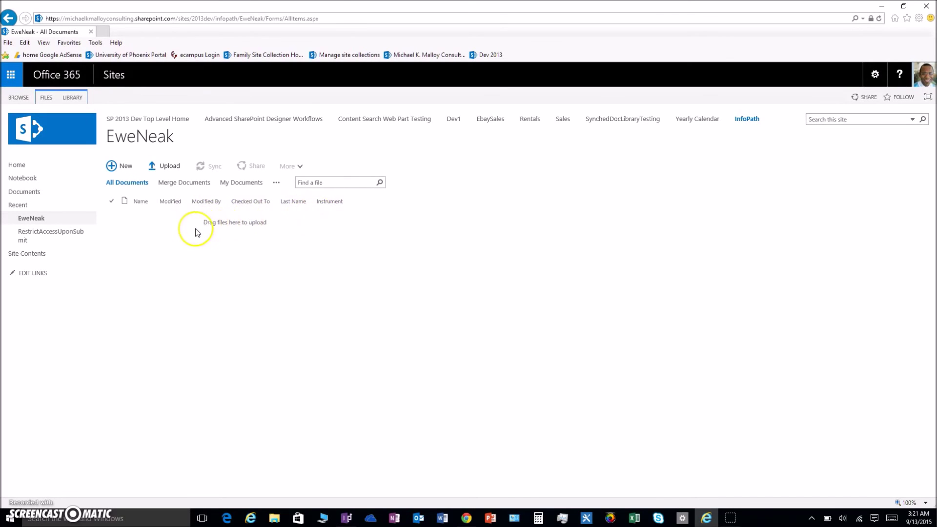
{"action": "left_click", "coordinate": [112, 166]}
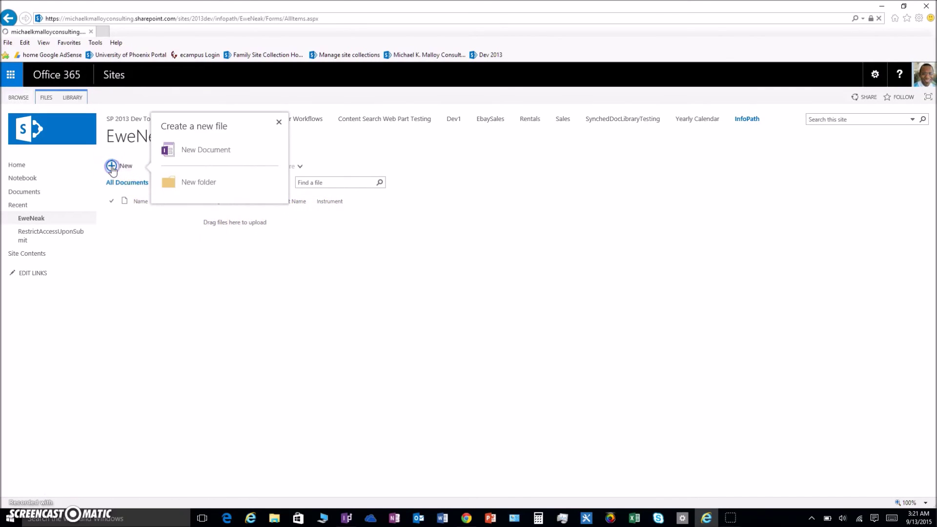
Fill a new form with a last name and Instrument Euphonium, and submit it to the library.
{"action": "left_click", "coordinate": [367, 194]}
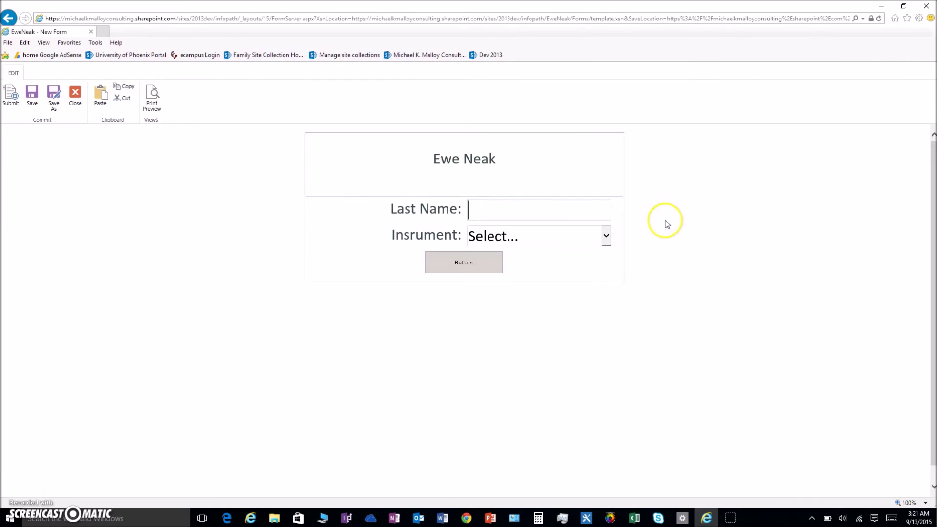
{"action": "type", "text": "Peabody"}
{"action": "key", "text": "Tab"}
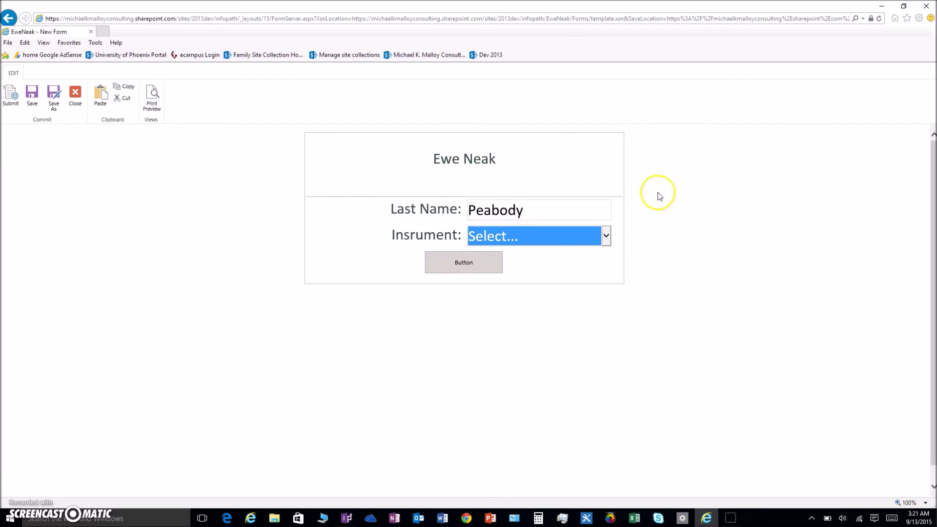
{"action": "left_click", "coordinate": [605, 236]}
{"action": "left_click", "coordinate": [544, 258]}
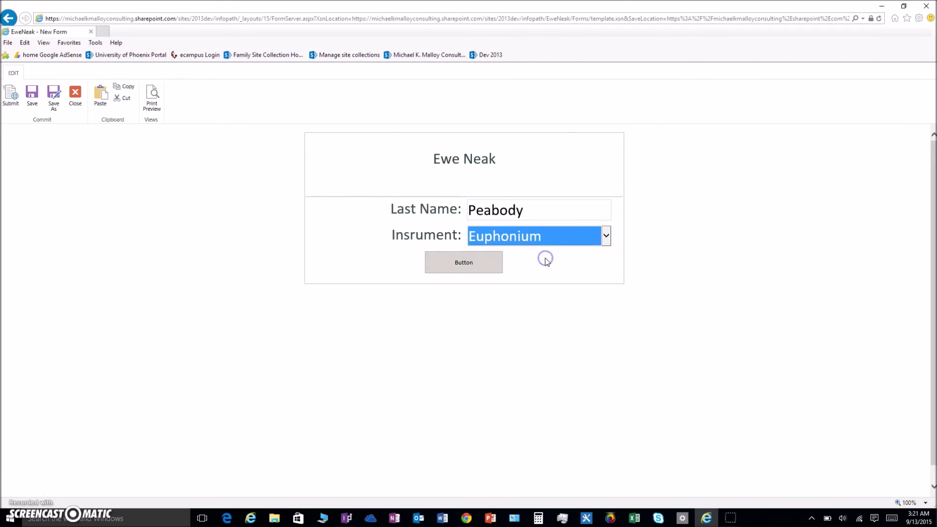
{"action": "left_click", "coordinate": [472, 265]}
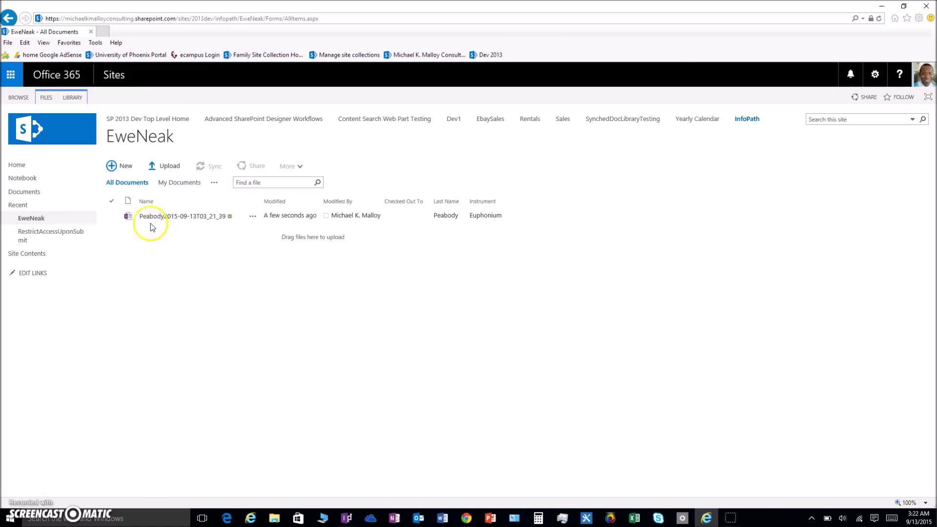
Open the saved form, replace its last name with a new one, resubmit, and reopen the file.
{"action": "left_click", "coordinate": [163, 218]}
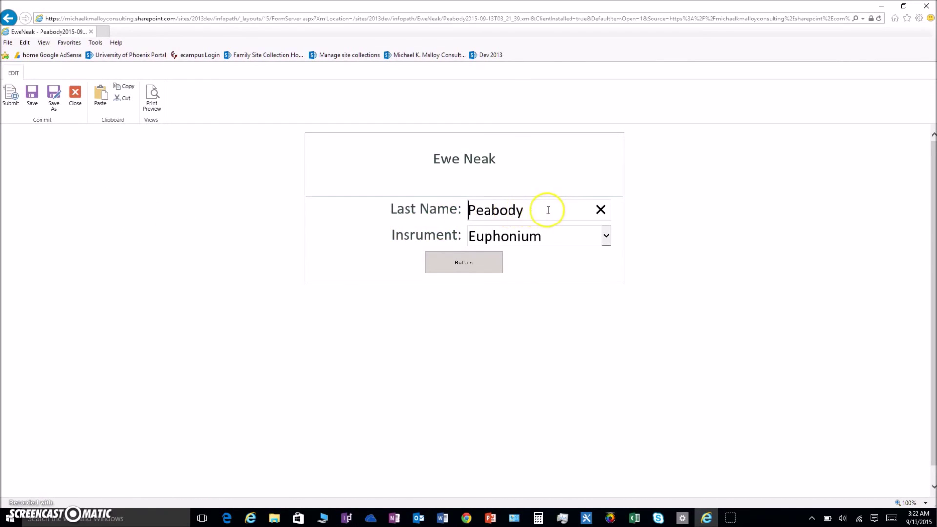
{"action": "double_click", "coordinate": [532, 210]}
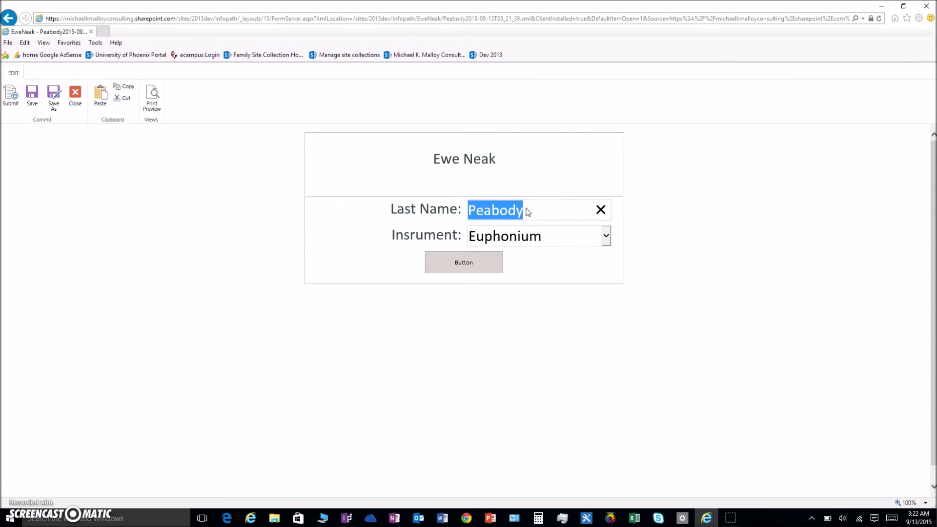
{"action": "type", "text": "Johnson"}
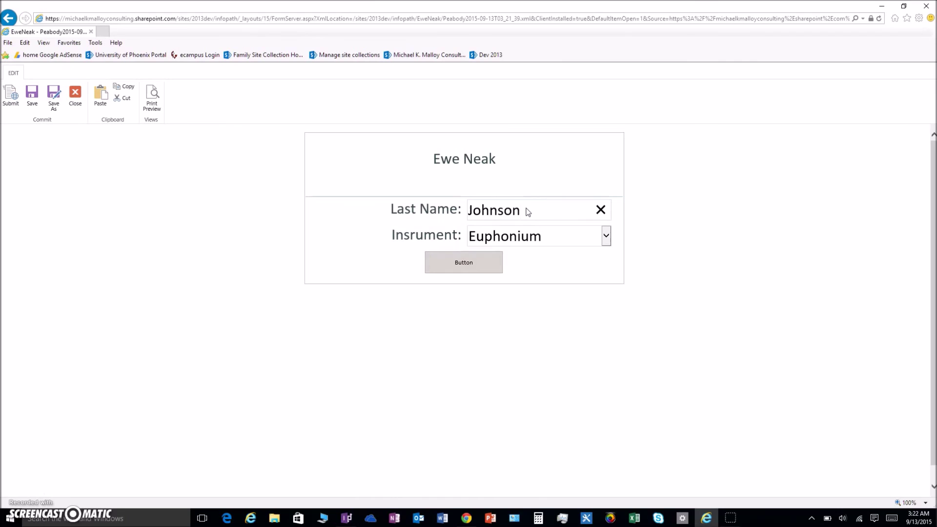
{"action": "left_click", "coordinate": [463, 263]}
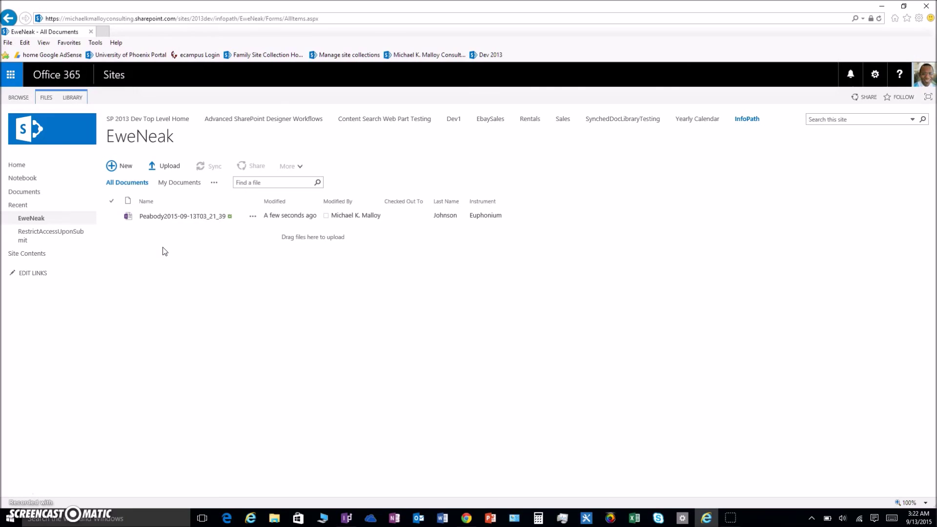
{"action": "left_click", "coordinate": [182, 221]}
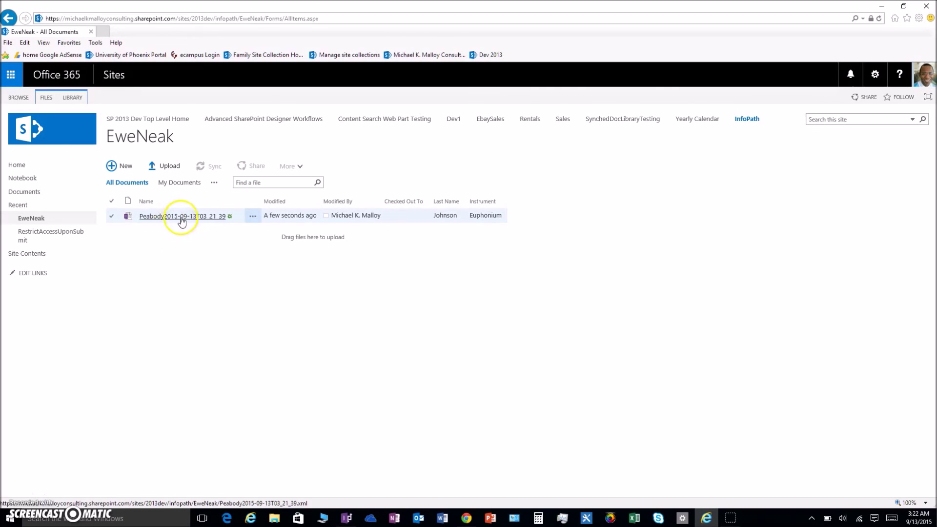